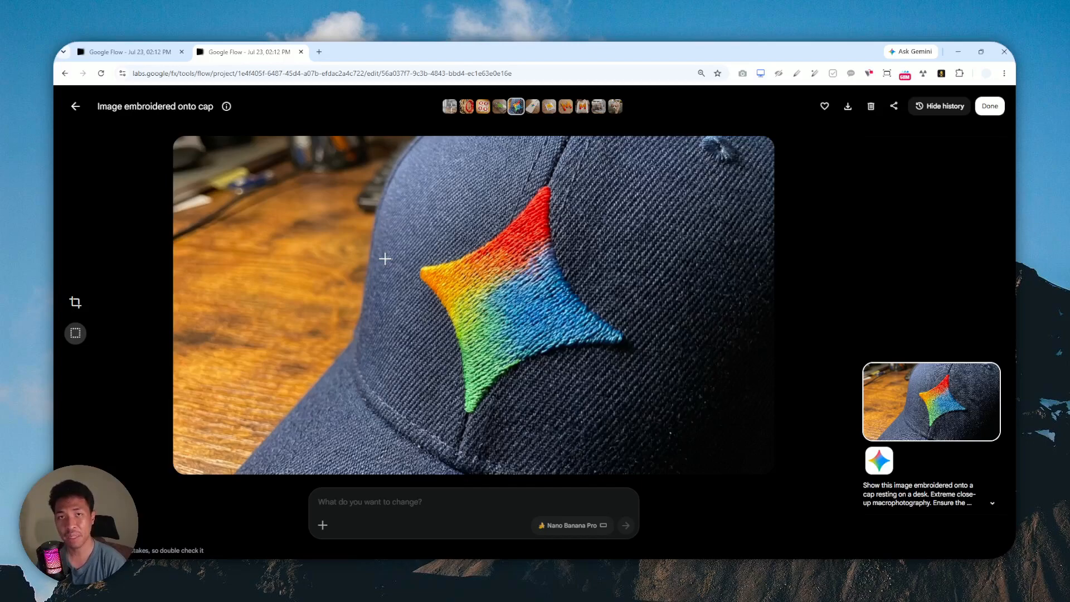
# Return to the All Media grid and review the logo mockups, including the cardboard image.
pyautogui.click(76, 106)
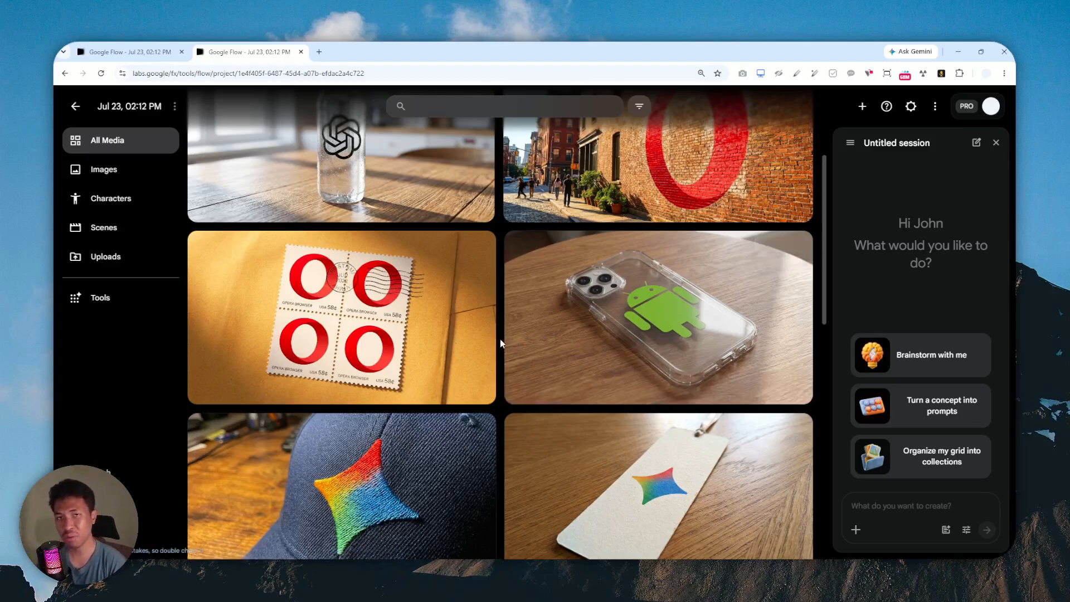
pyautogui.scroll(-3, 500, 343)
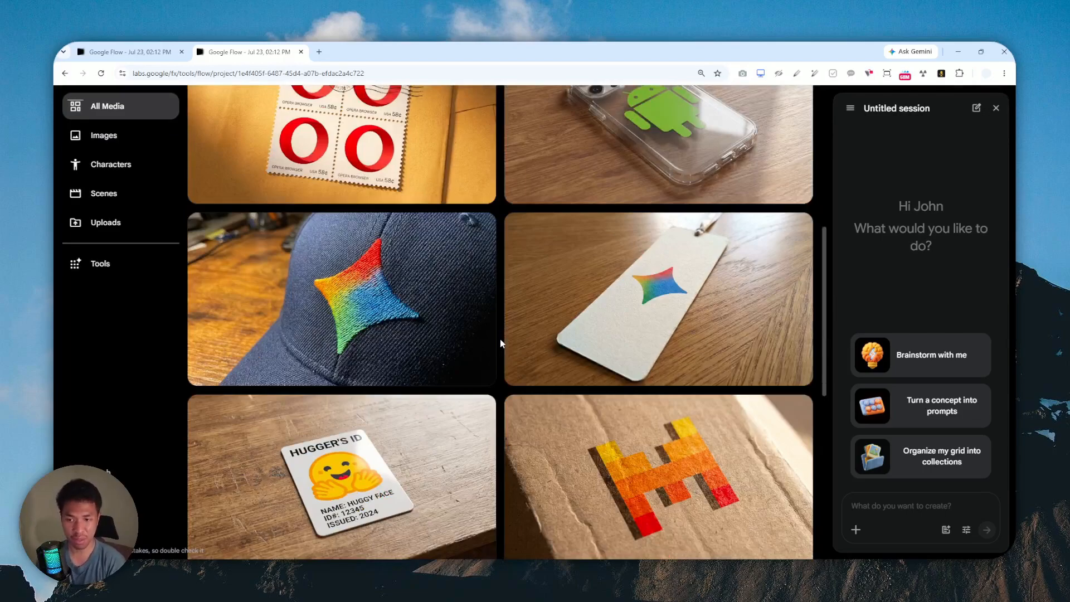
pyautogui.scroll(-4, 500, 339)
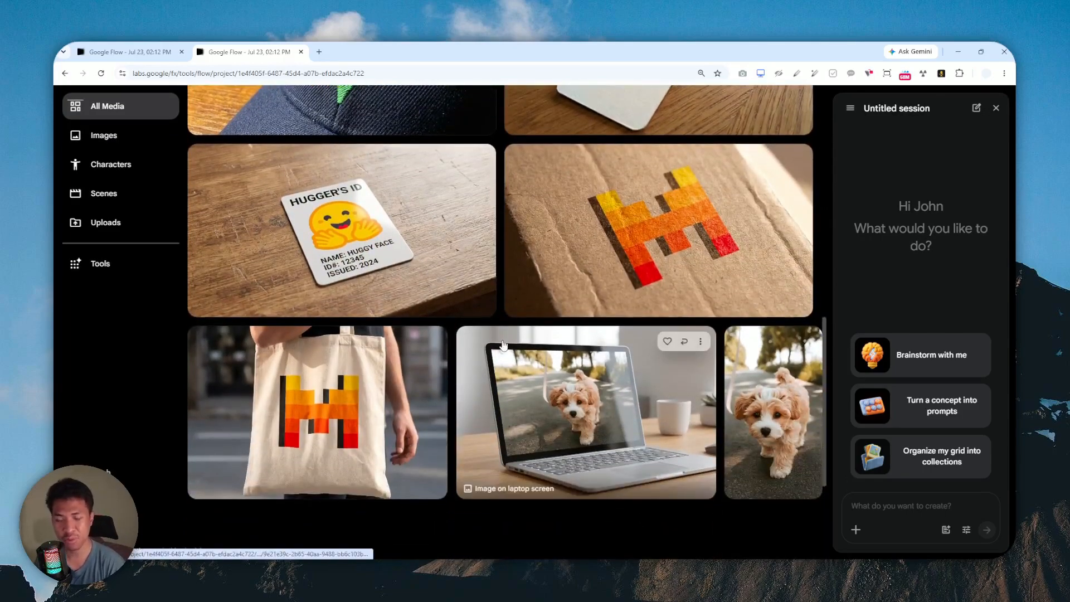
pyautogui.click(609, 231)
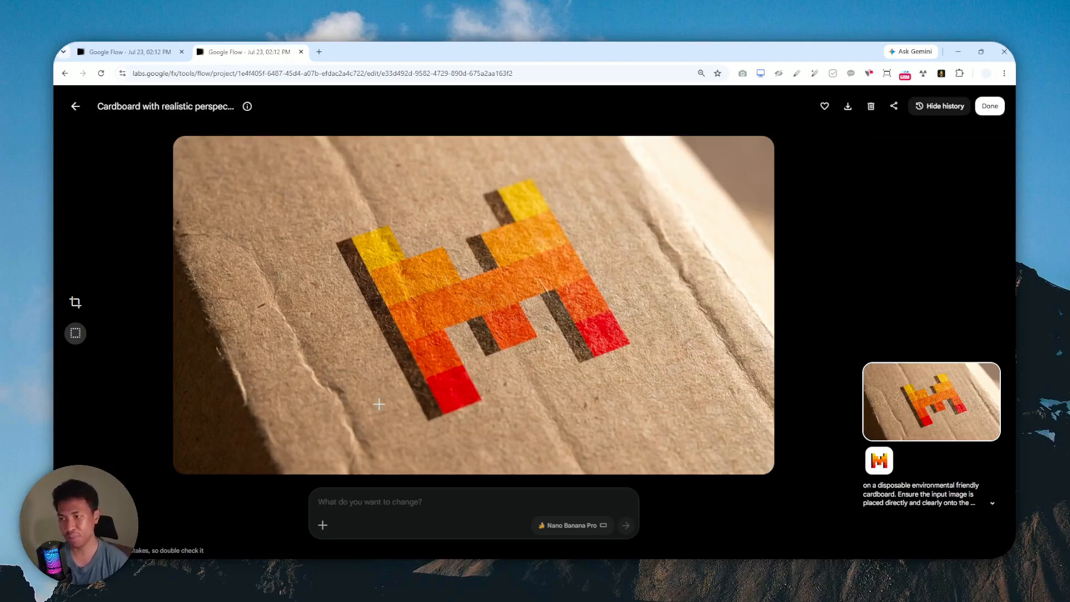
pyautogui.click(75, 107)
pyautogui.scroll(5, 501, 296)
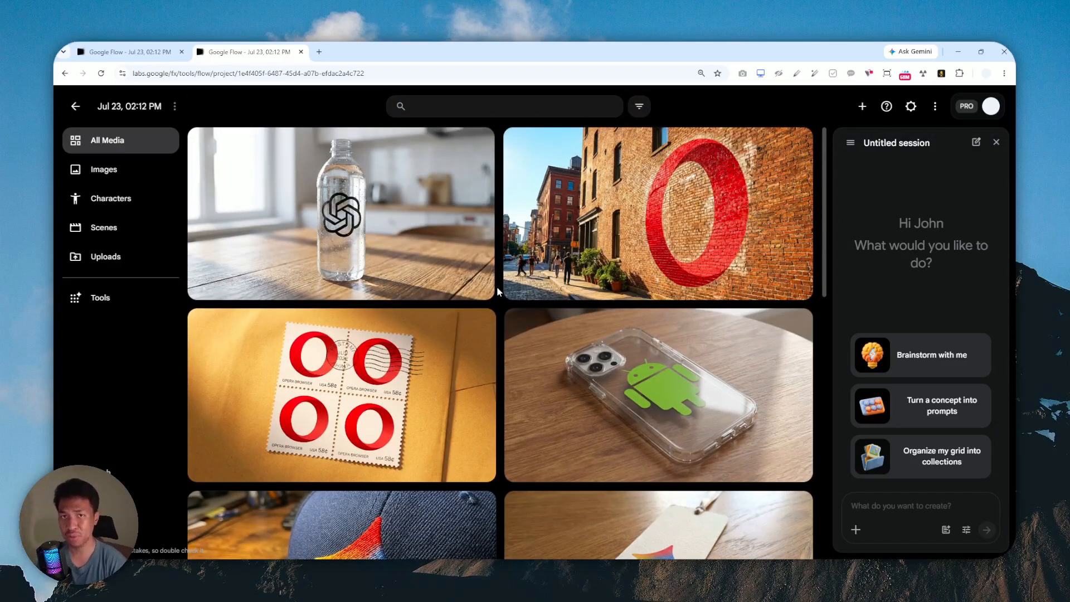
# Load Google Flow in a new browser tab via the 'flow.g' address suggestion.
pyautogui.click(319, 51)
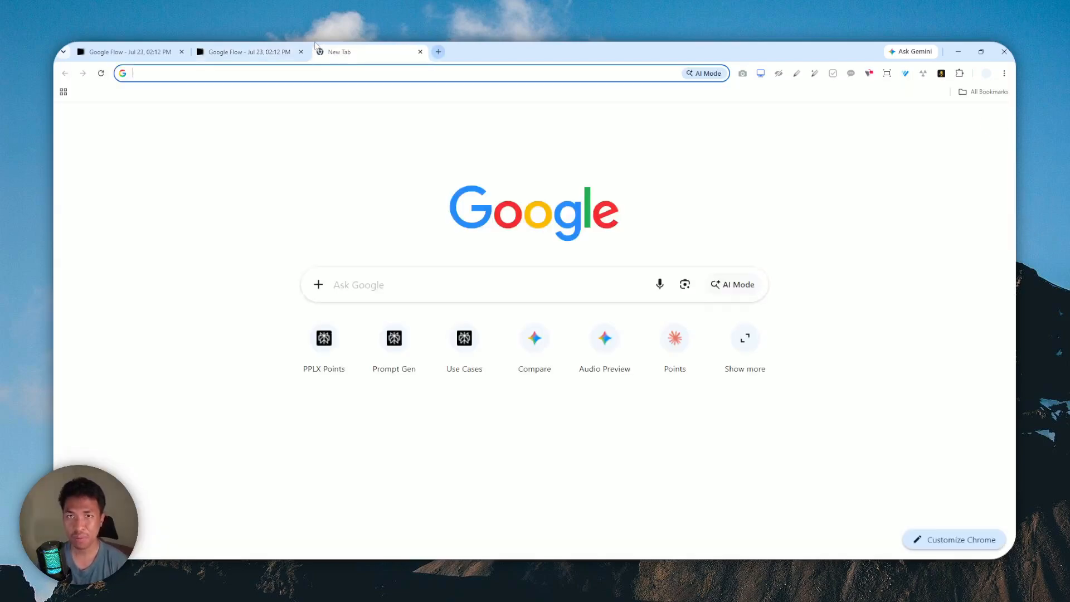
pyautogui.write('flow')
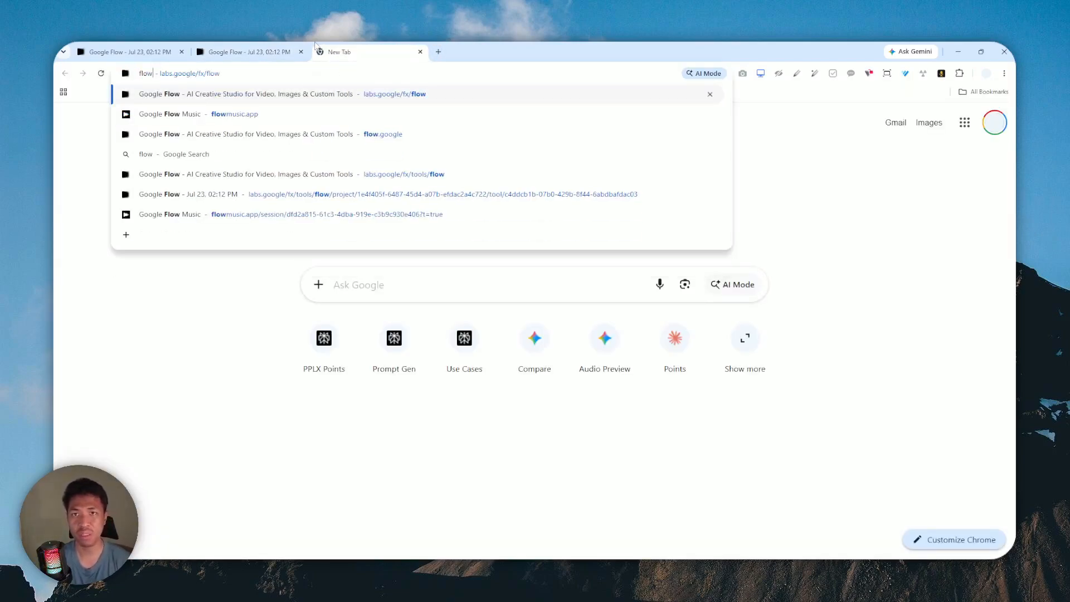
pyautogui.write('.google')
pyautogui.press('Return')
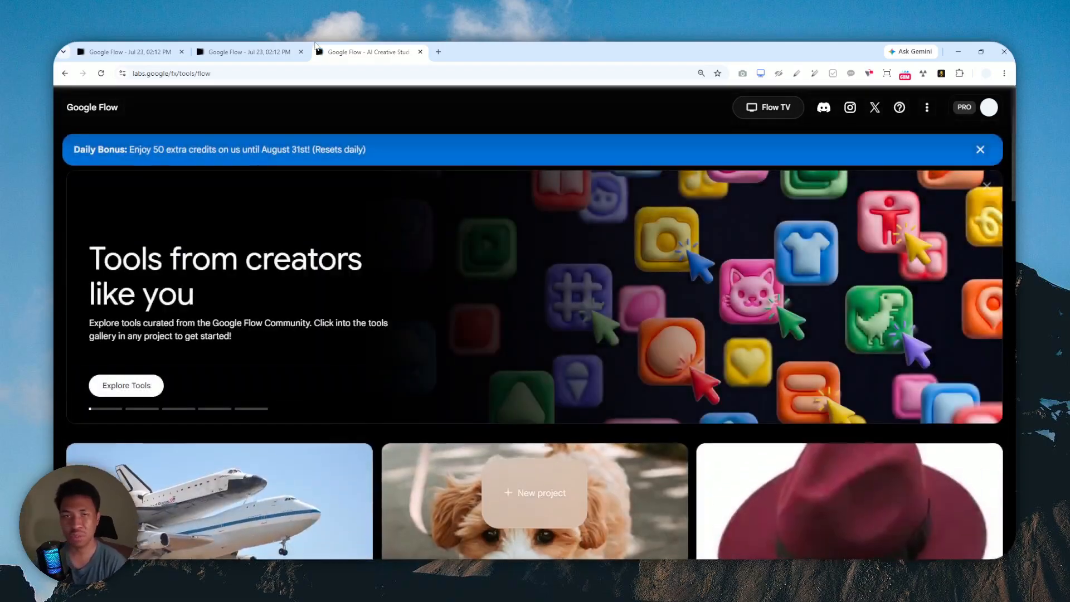
pyautogui.scroll(-3, 477, 276)
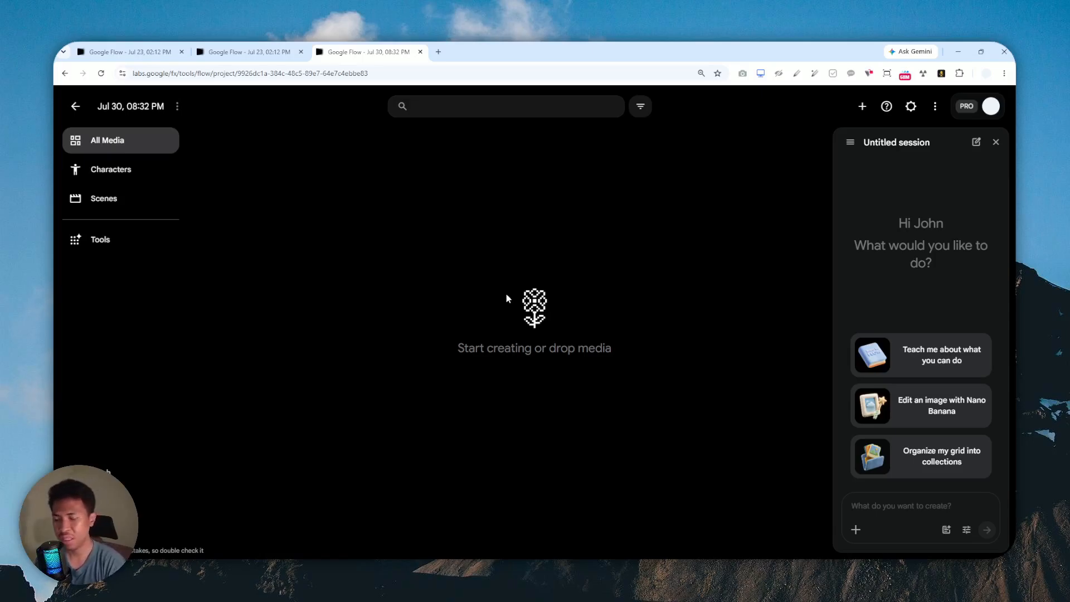
# Open the Mockup tool from the Tools Templates Image gallery.
pyautogui.click(112, 241)
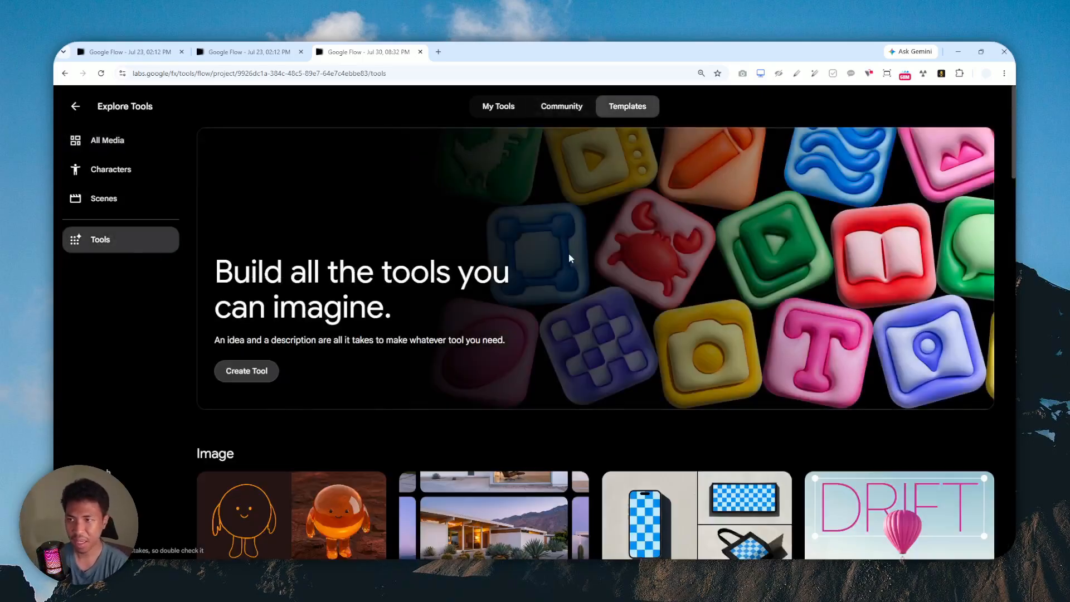
pyautogui.scroll(-3, 569, 253)
pyautogui.scroll(-3, 660, 234)
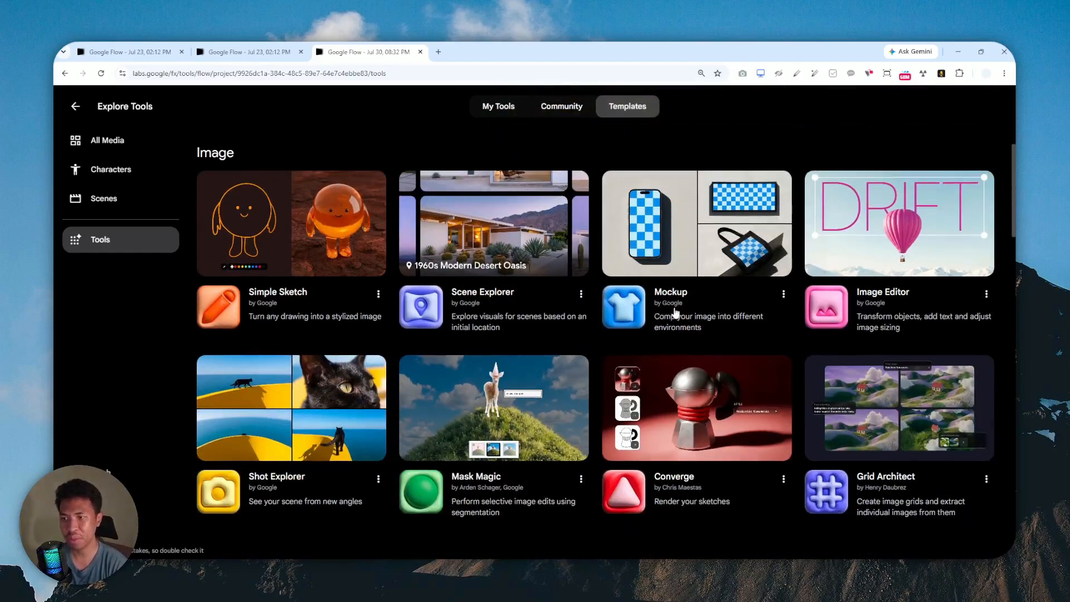
pyautogui.click(672, 312)
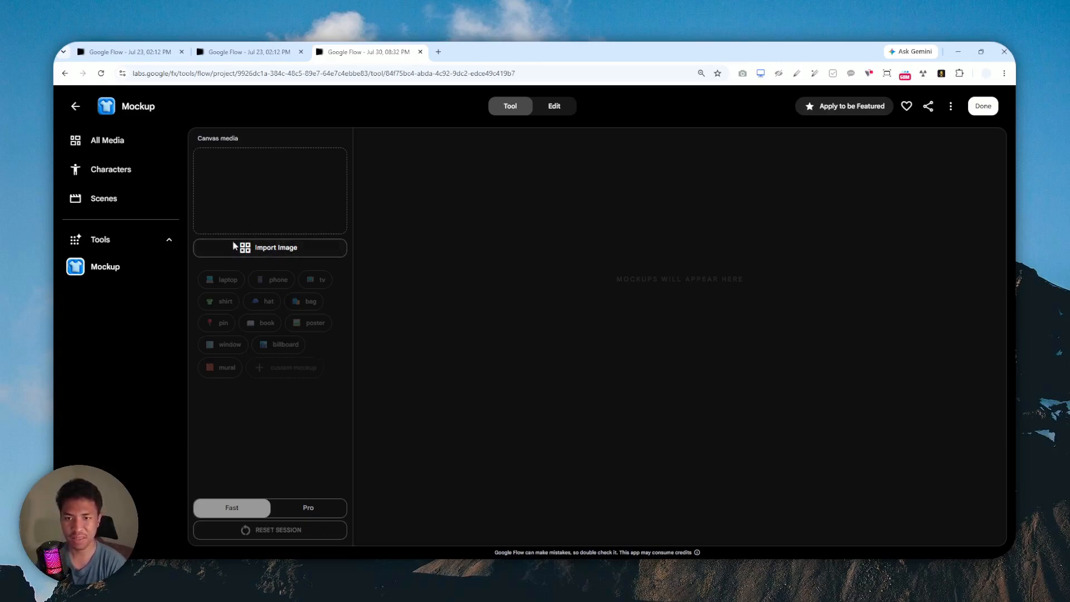
# Upload NVIDIA logo.png from the computer and add it as the Mockup canvas media.
pyautogui.click(291, 249)
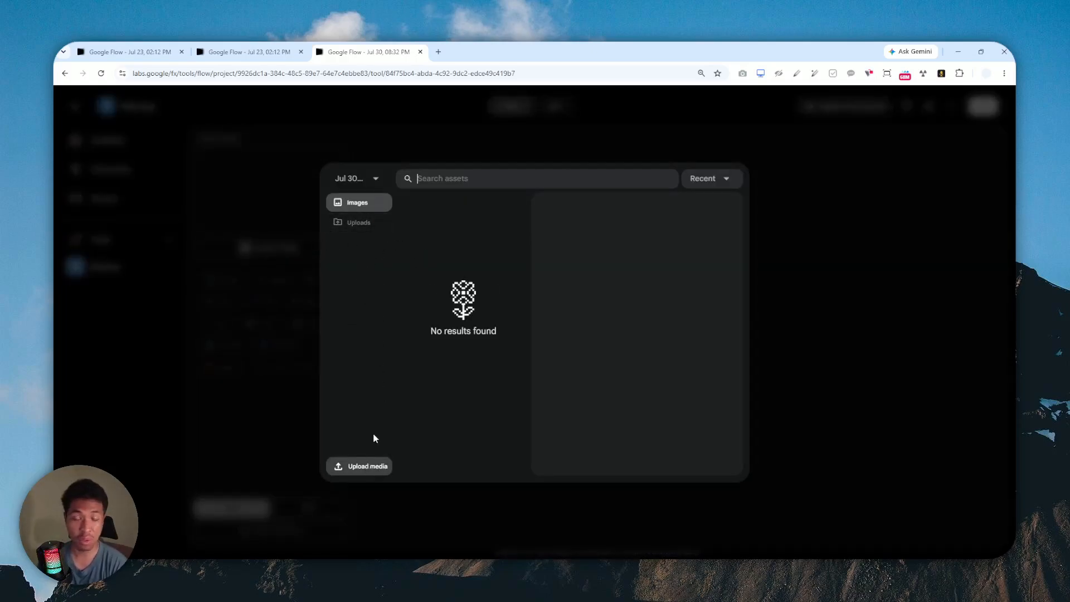
pyautogui.click(368, 178)
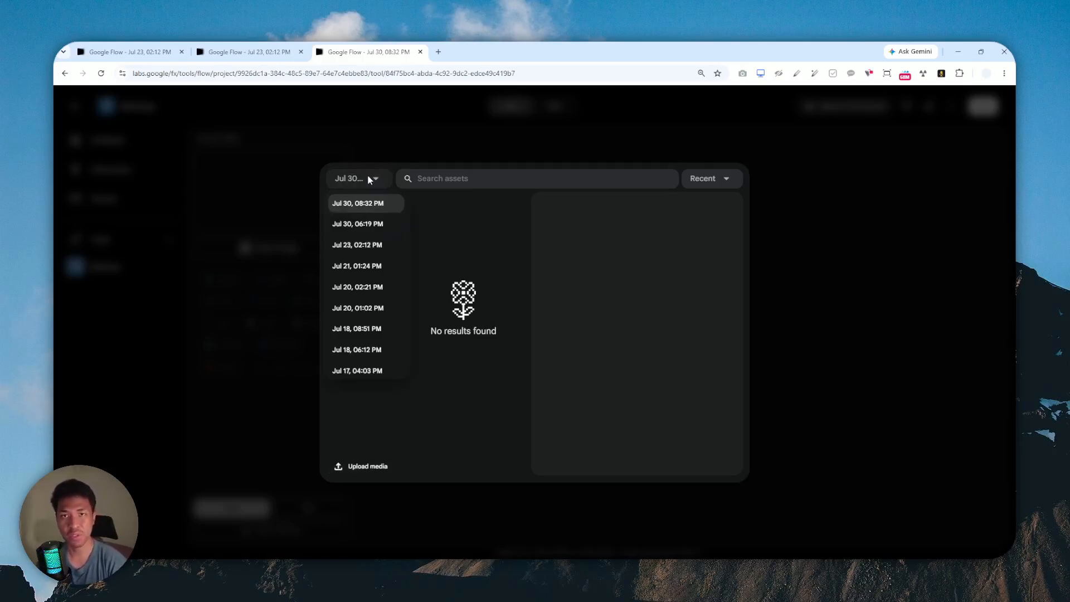
pyautogui.click(368, 179)
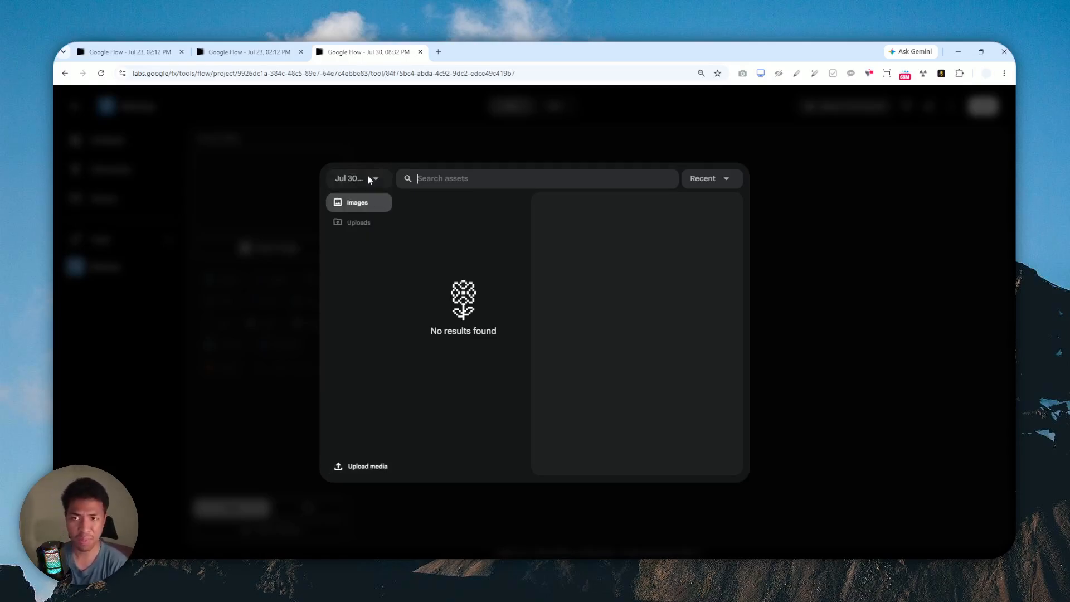
pyautogui.click(376, 471)
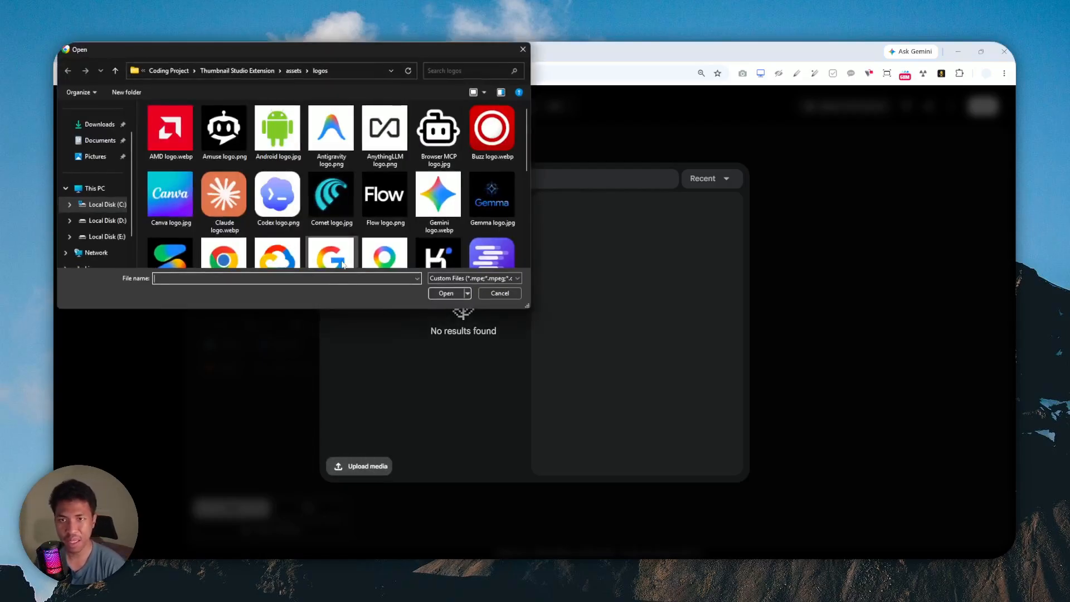
pyautogui.scroll(-3, 370, 159)
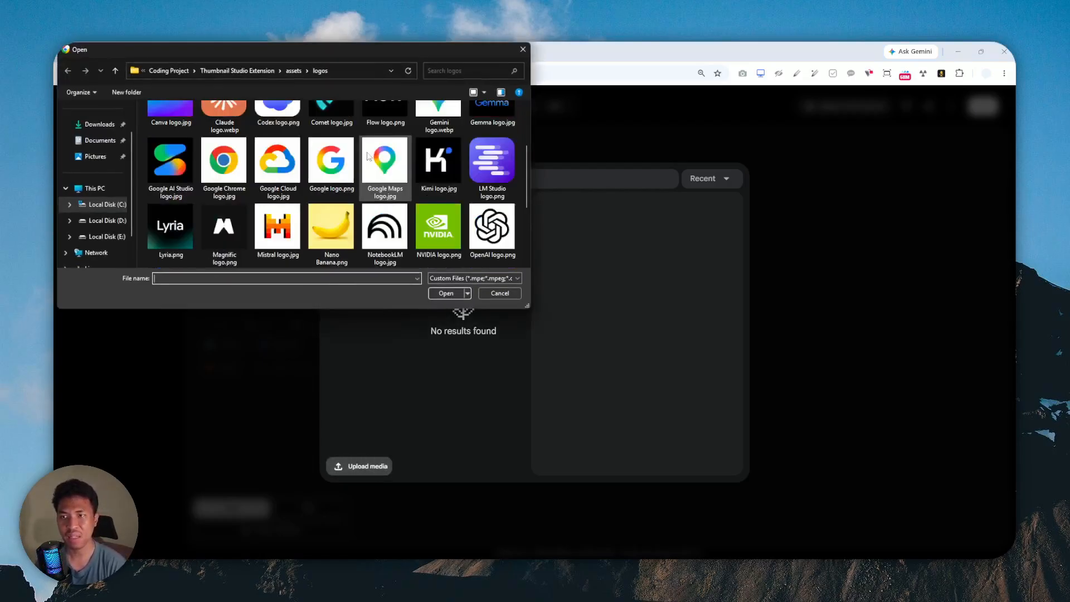
pyautogui.doubleClick(452, 167)
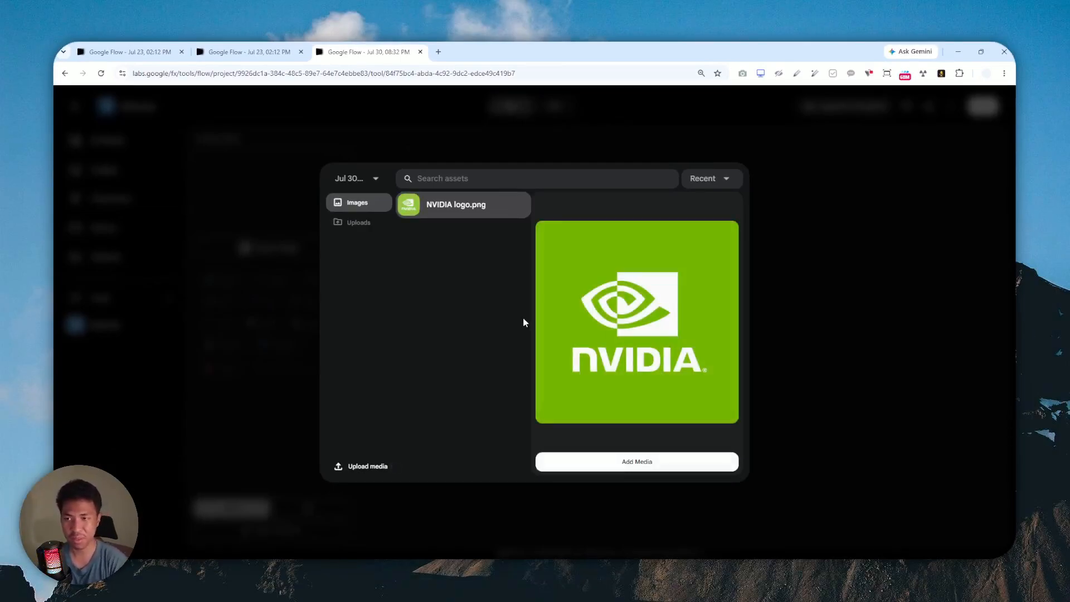
pyautogui.click(652, 469)
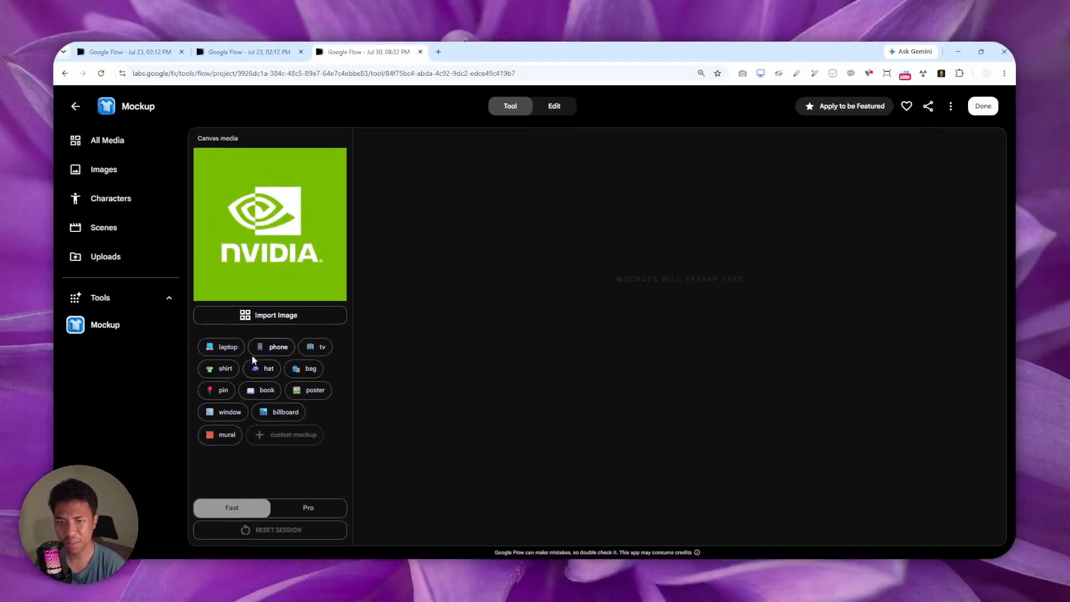
# Generate a Fast shirt mockup of the NVIDIA logo, then regenerate it in Pro quality.
pyautogui.click(222, 371)
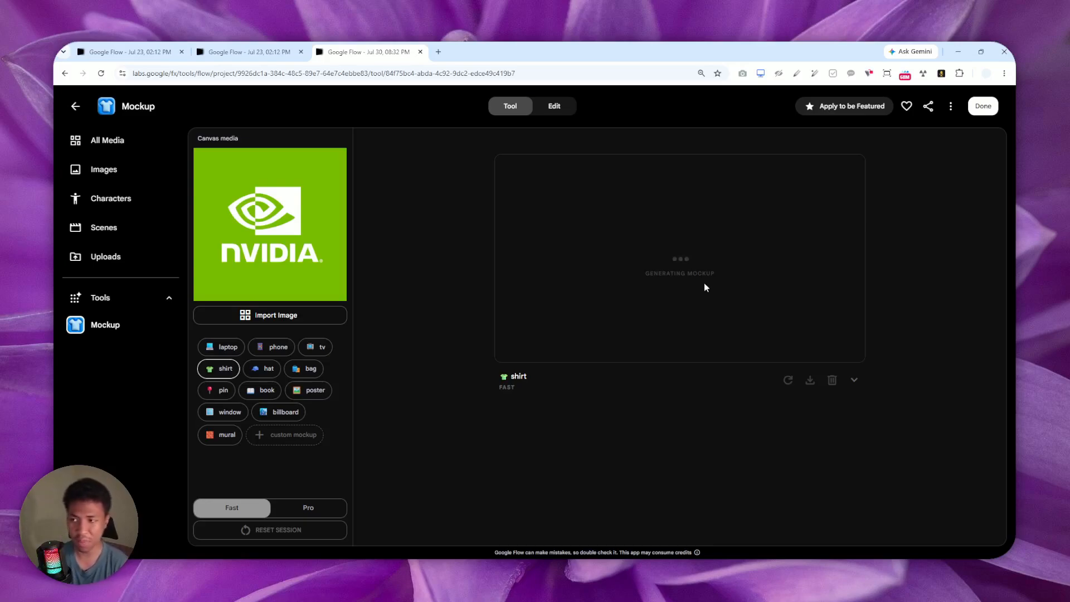
pyautogui.moveTo(715, 275); pyautogui.dragTo(648, 275)
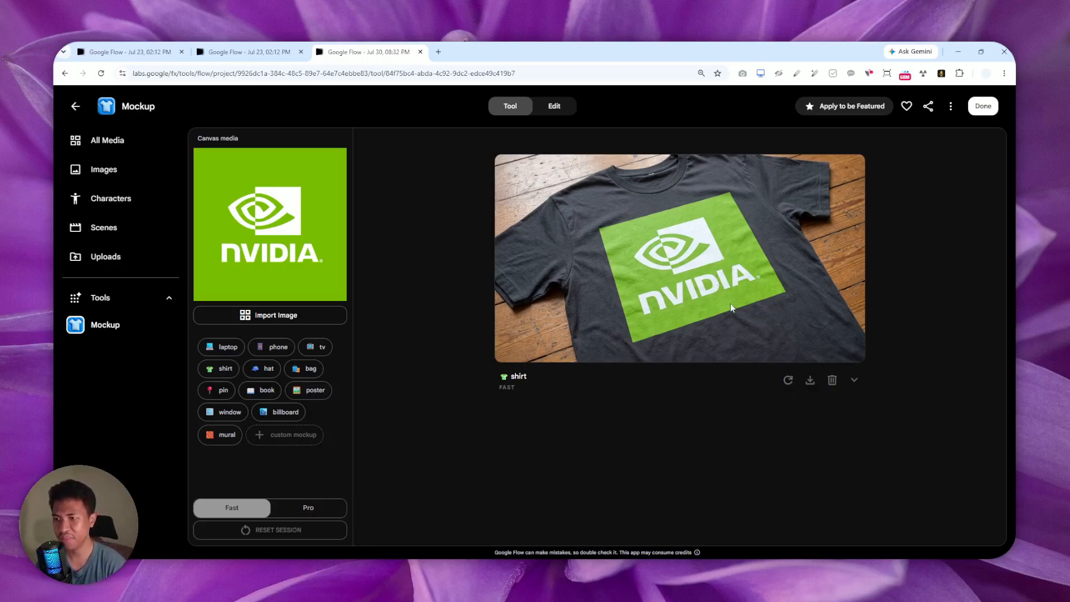
pyautogui.click(303, 512)
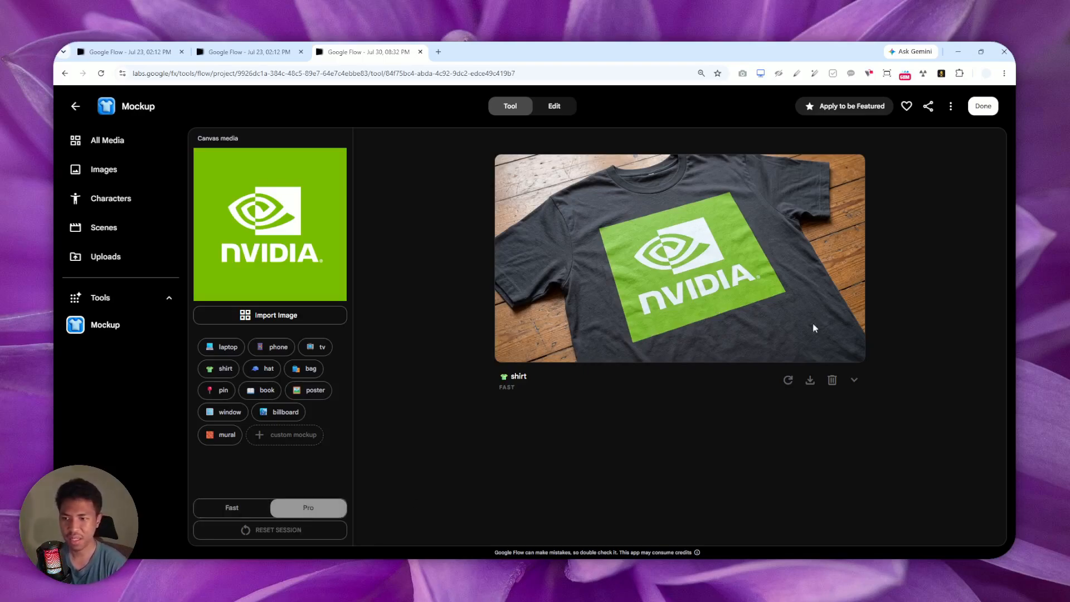
pyautogui.click(789, 380)
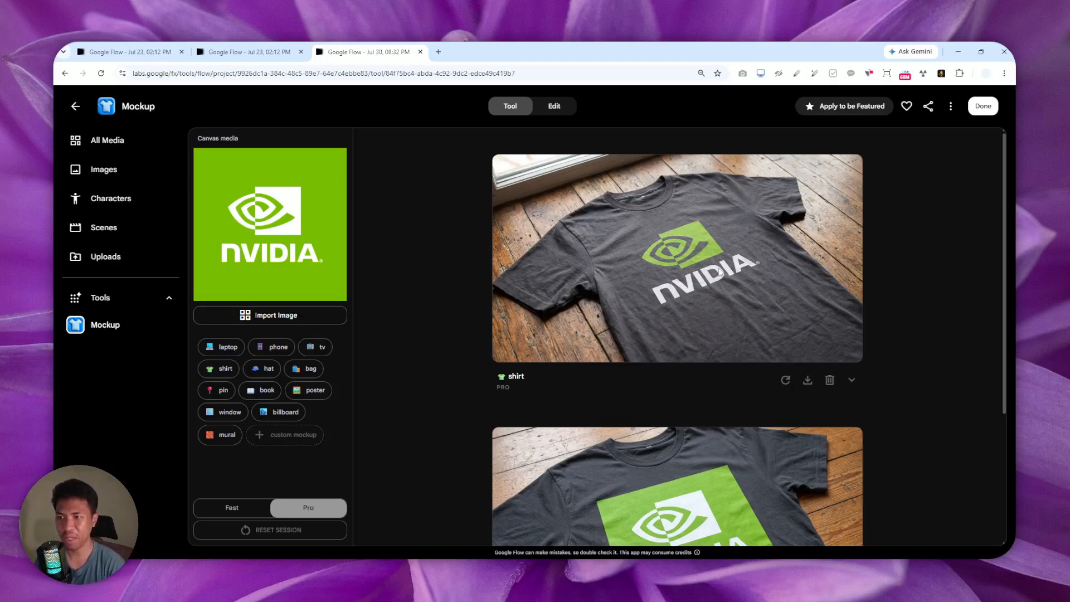
pyautogui.scroll(-3, 716, 368)
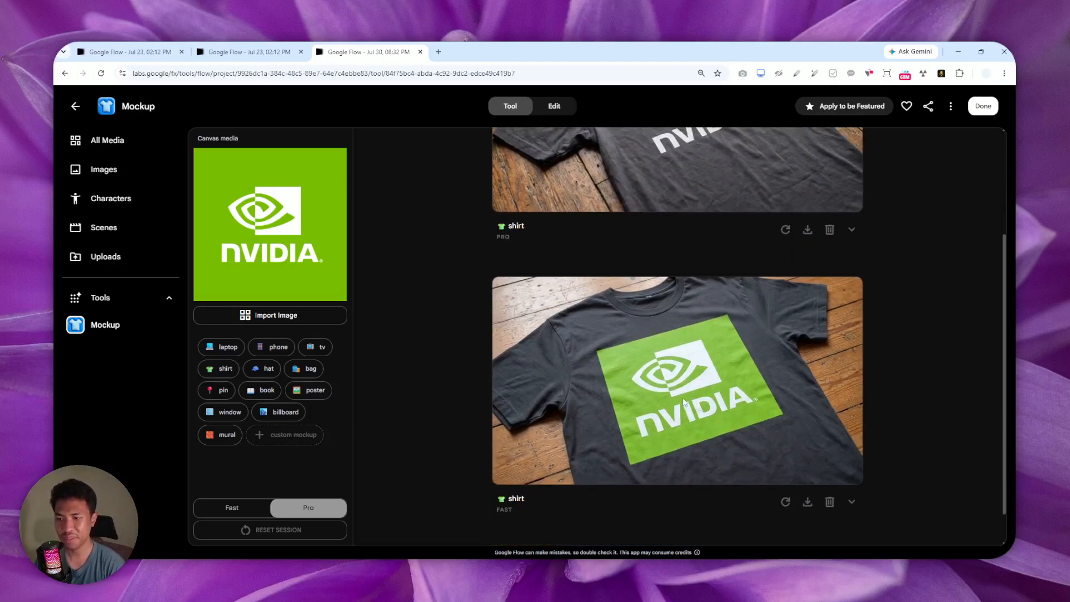
pyautogui.scroll(3, 684, 402)
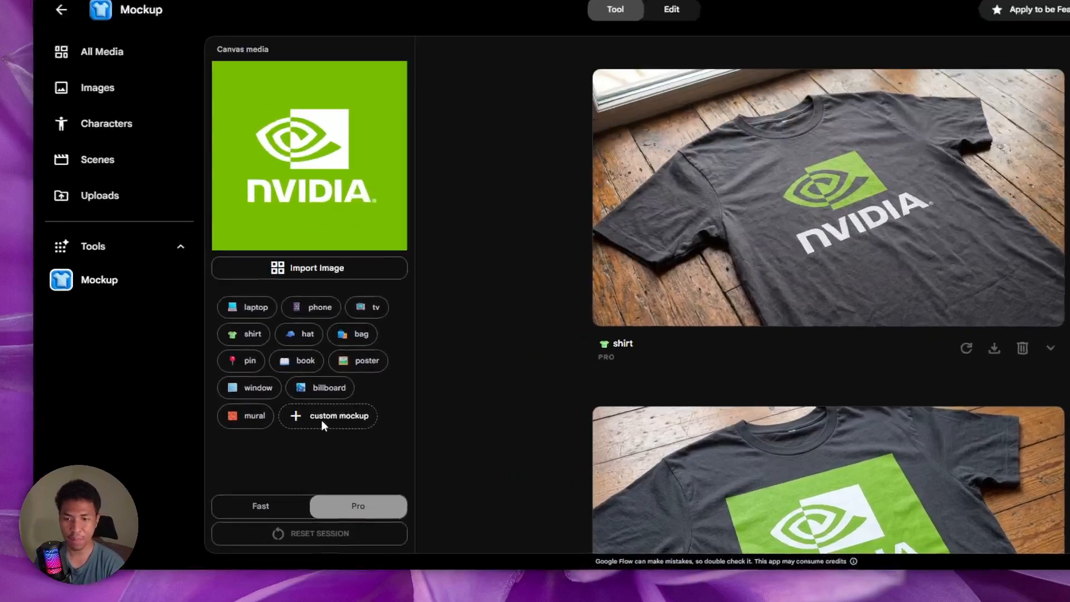
# Generate a custom mockup with the logo as a shiny gray premium emblem on a laptop's back.
pyautogui.click(282, 435)
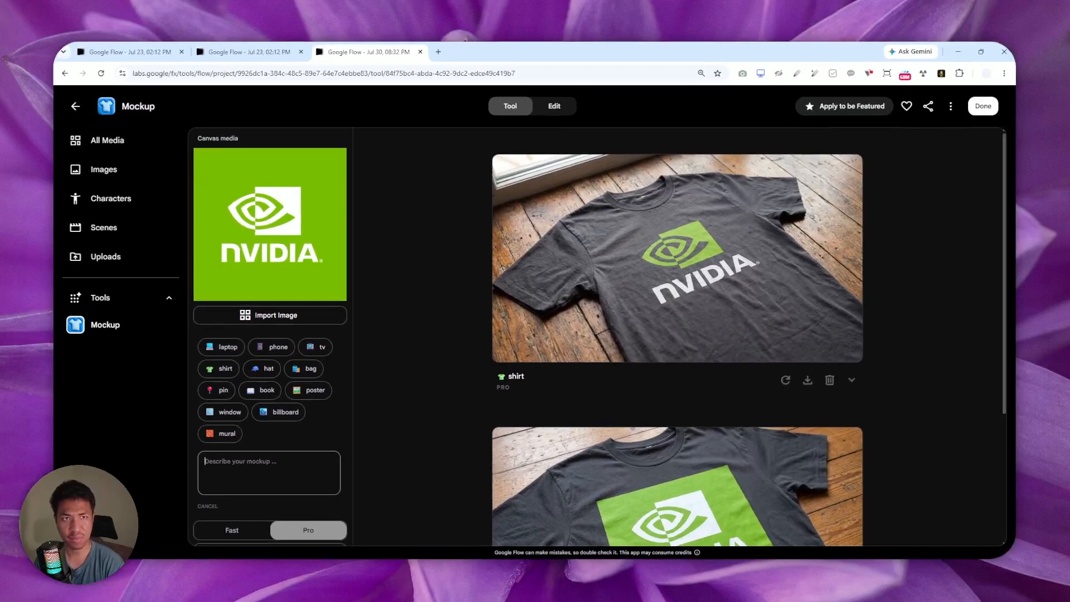
pyautogui.hotkey('alt', 'Tab')
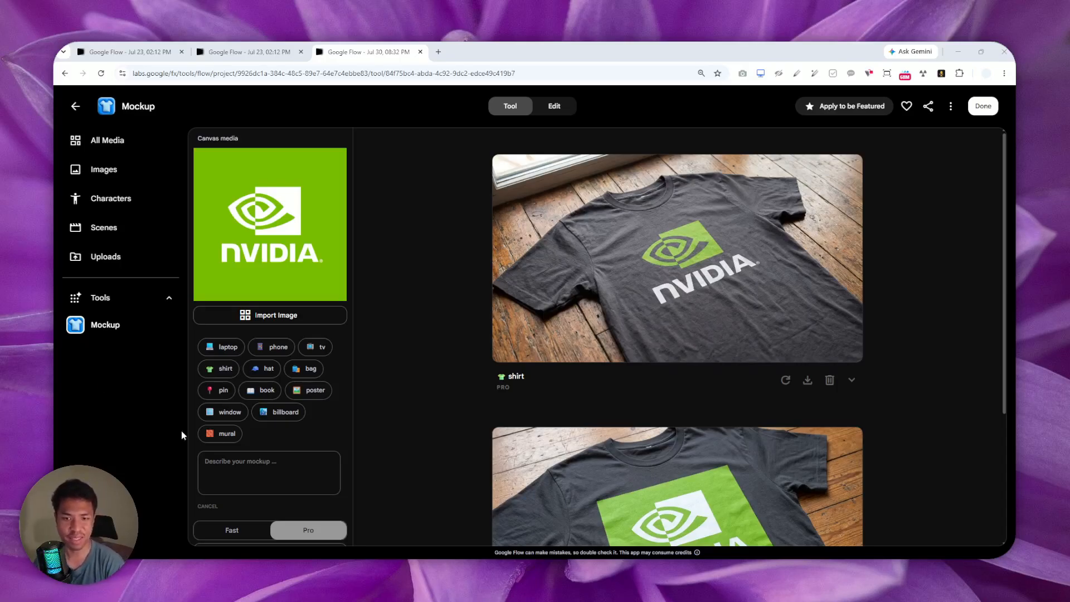
pyautogui.click(240, 471)
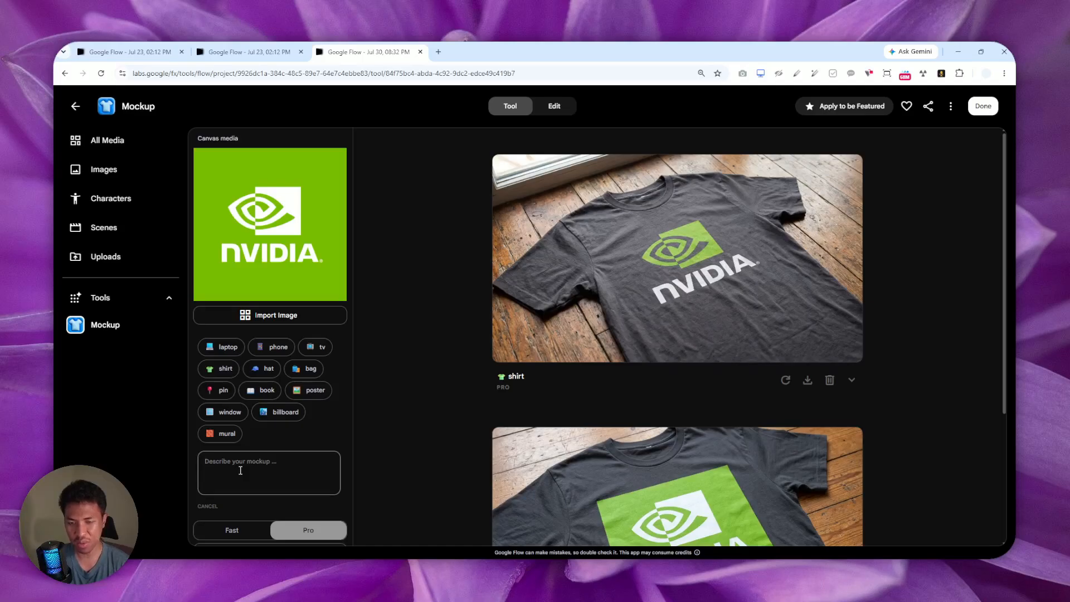
pyautogui.write('I want ')
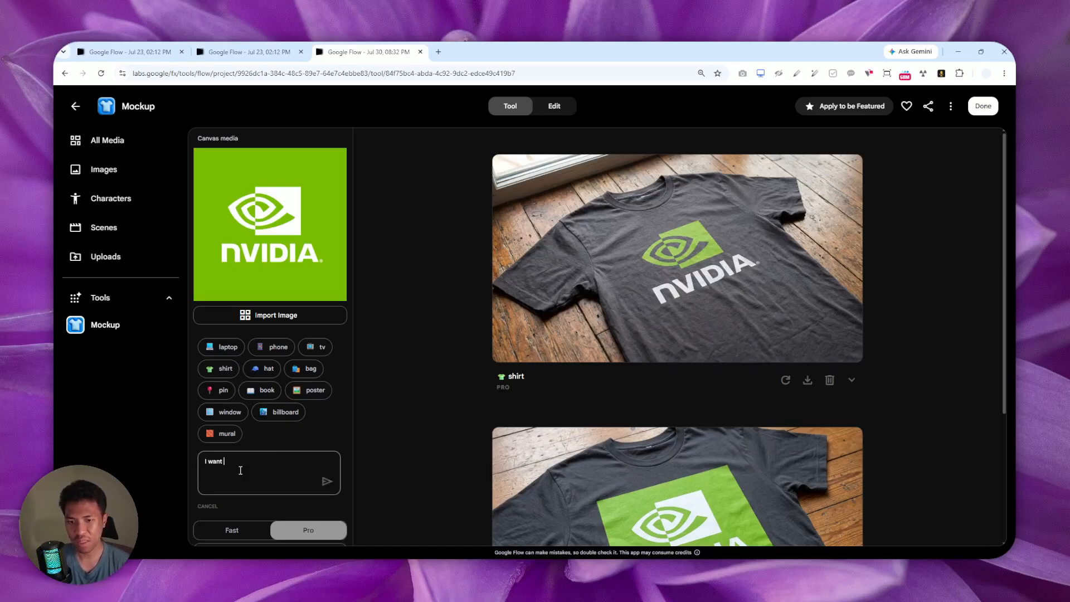
pyautogui.write('the logo to be')
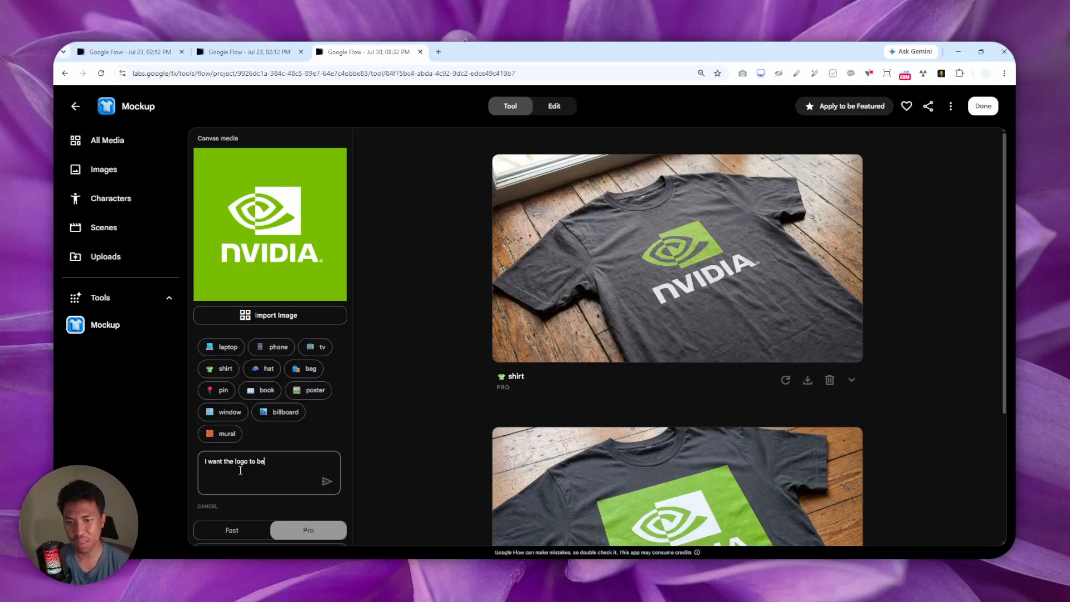
pyautogui.write(' at the back of a premium l')
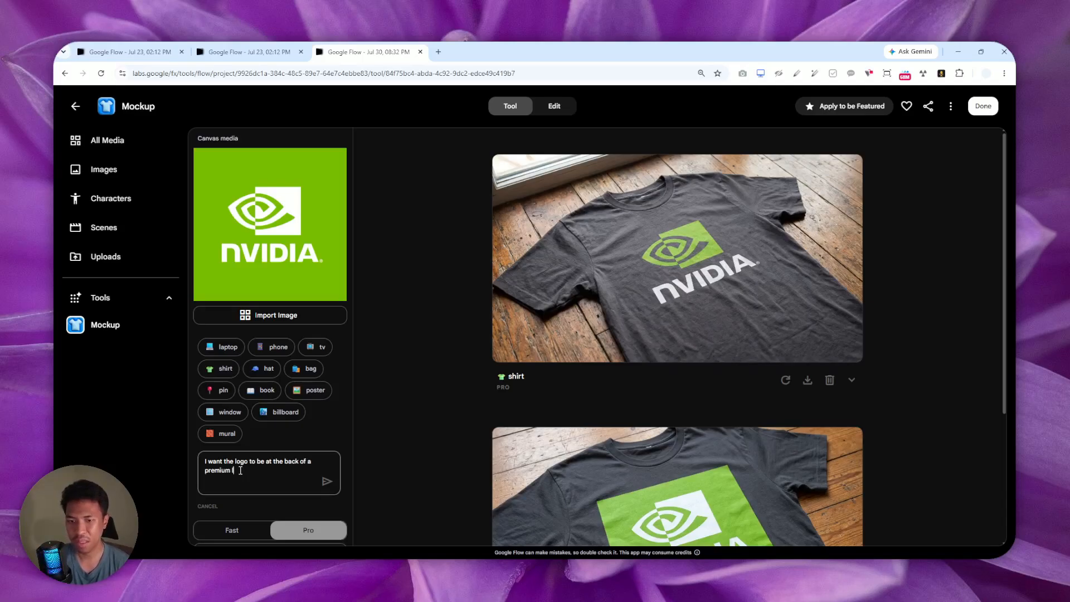
pyautogui.write('aptop, ')
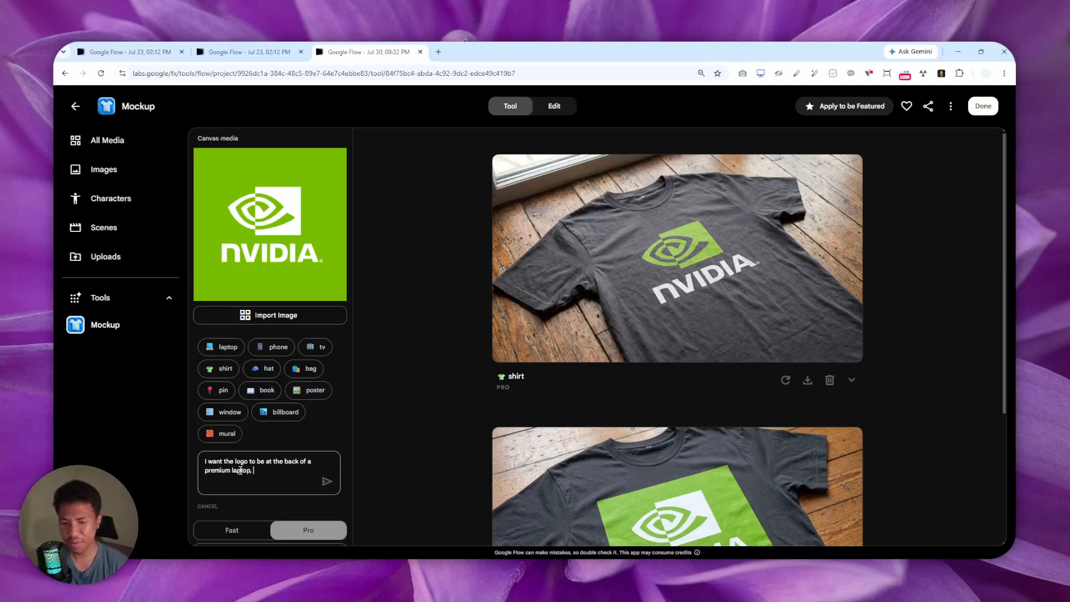
pyautogui.write('the logo is')
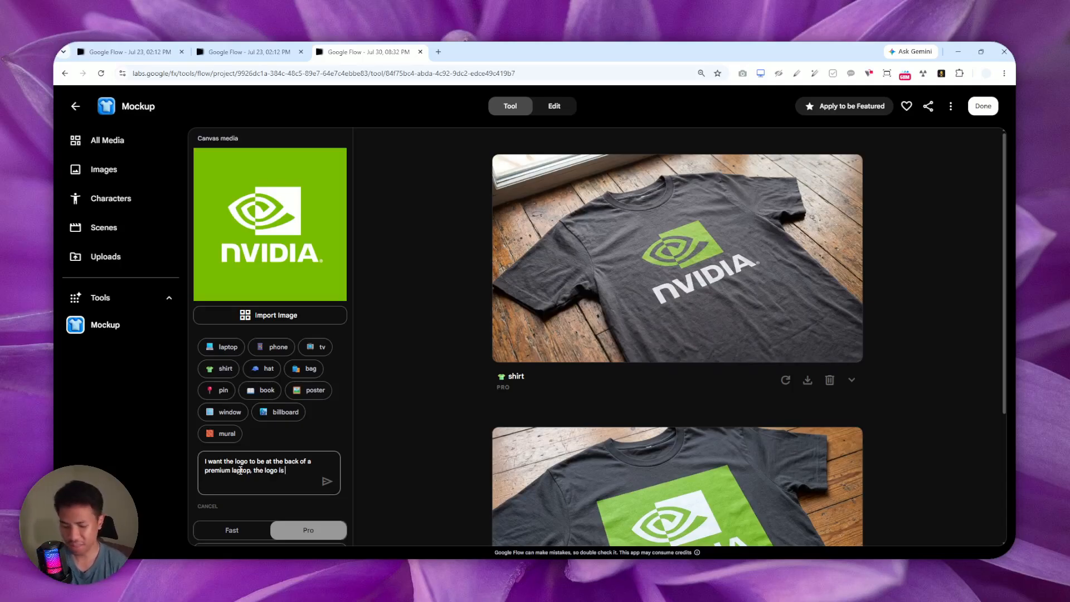
pyautogui.write(' shiny gray')
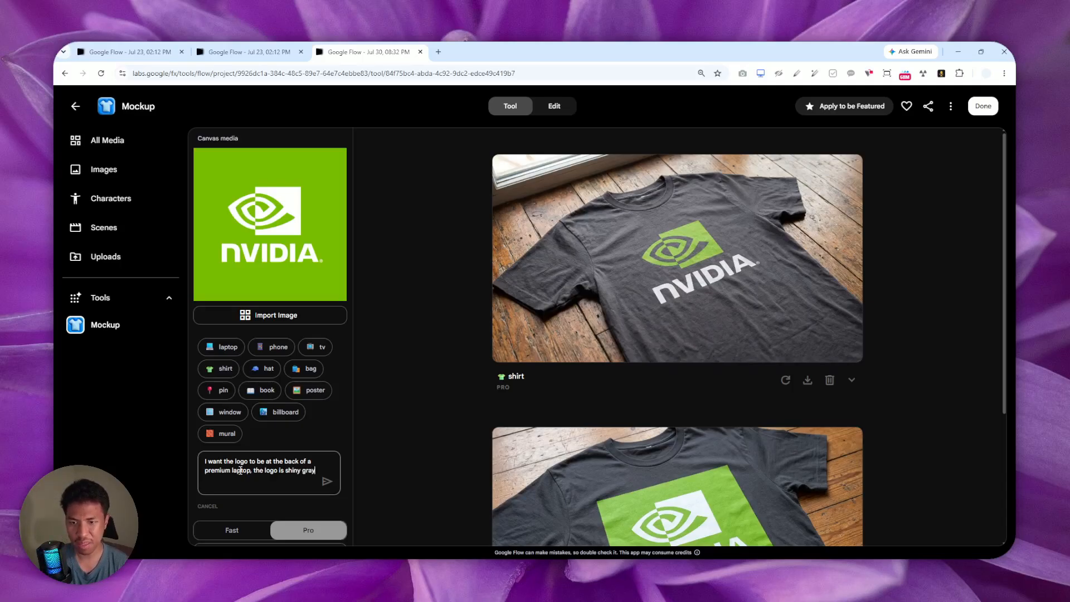
pyautogui.write(' premium')
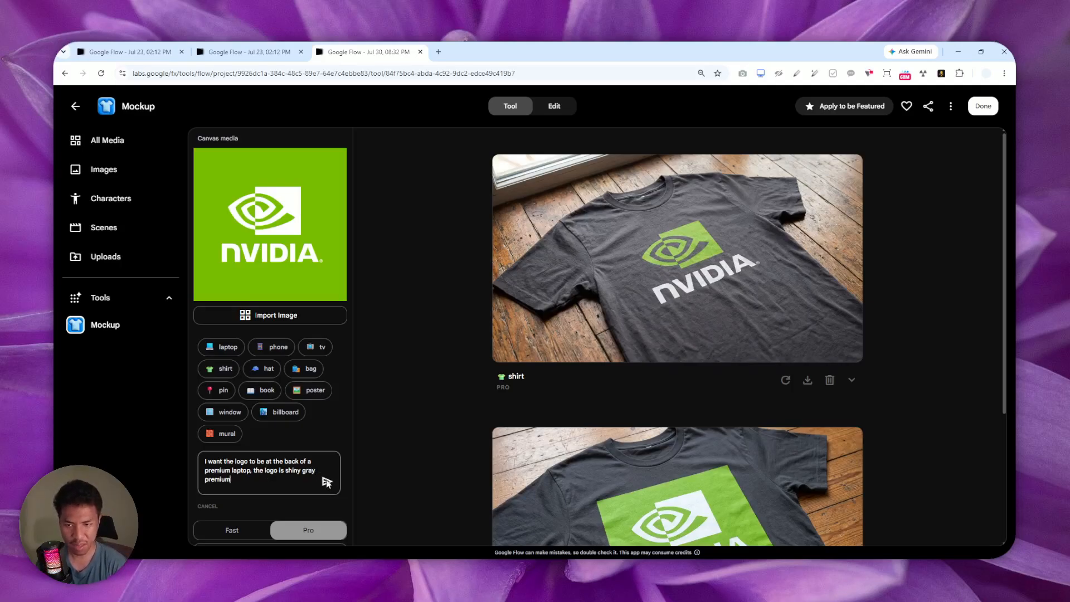
pyautogui.click(327, 483)
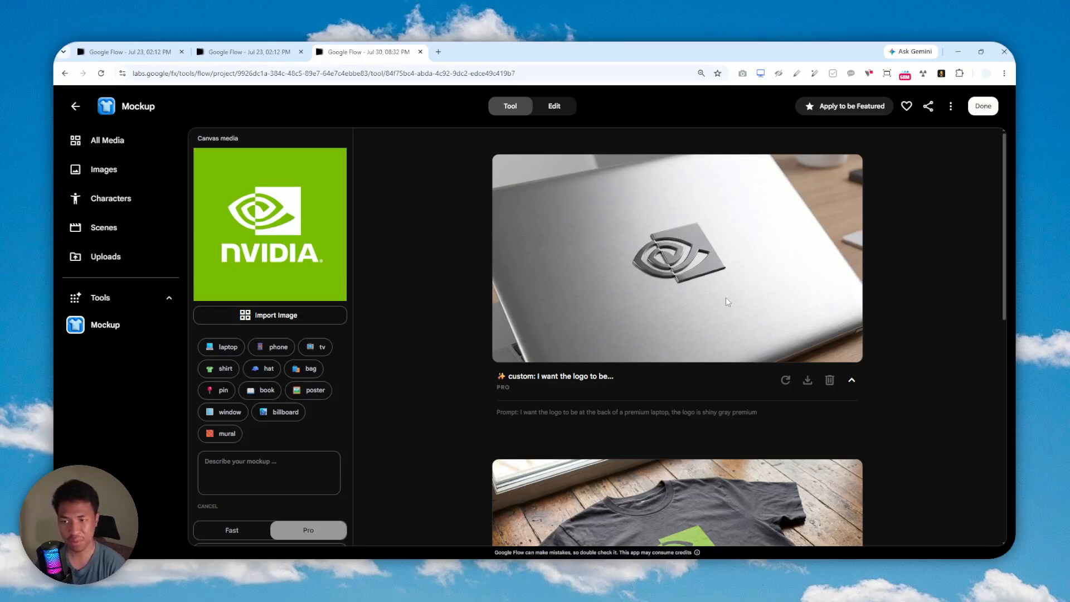
# Save the shirt mockup to the gallery and open the Mockup tool for editing.
pyautogui.scroll(-5, 727, 301)
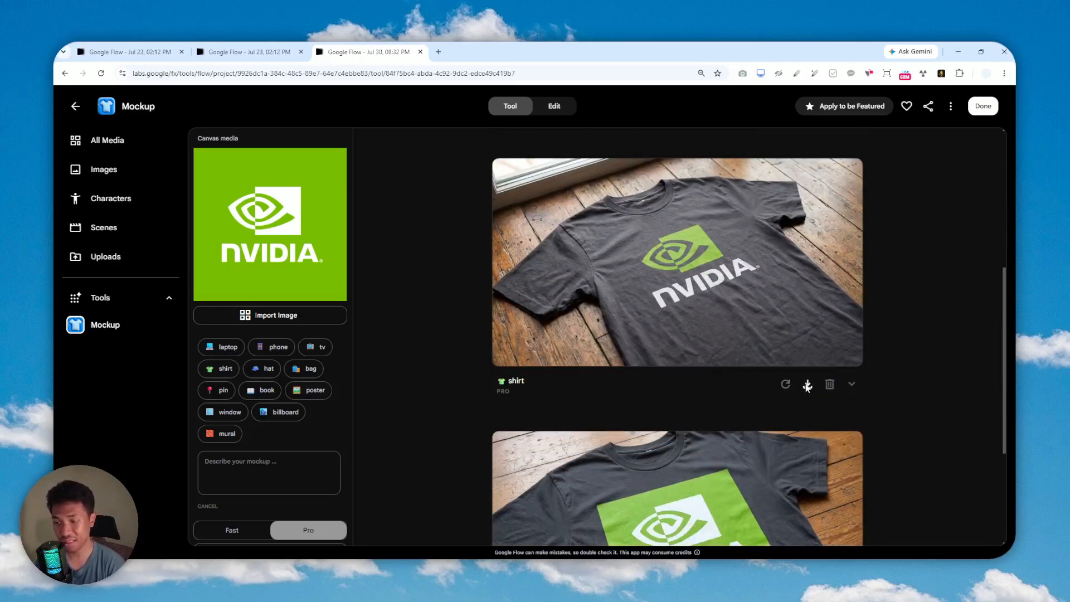
pyautogui.click(807, 386)
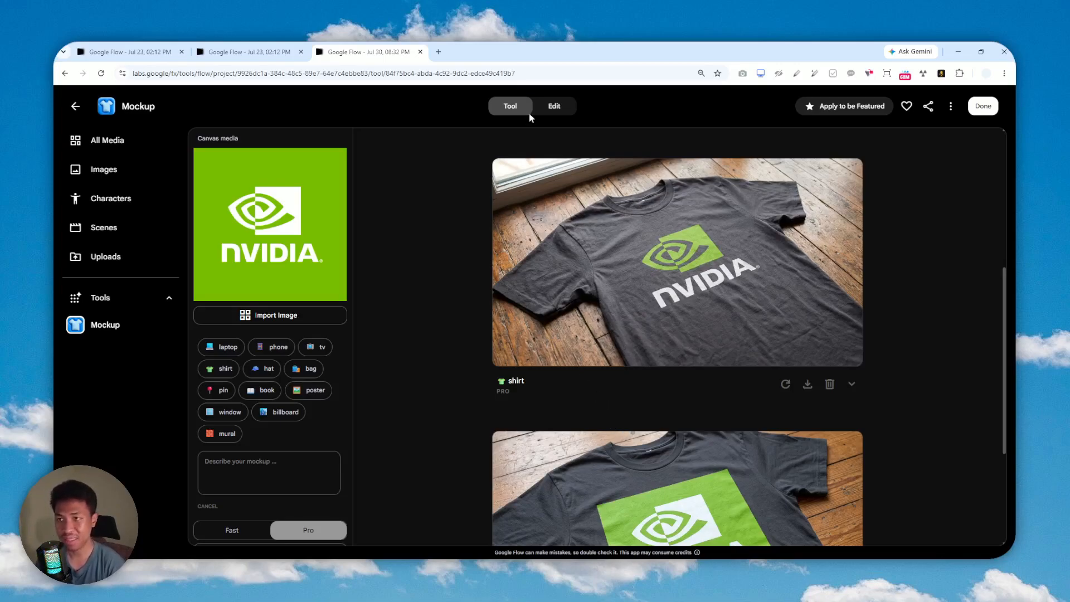
pyautogui.click(557, 106)
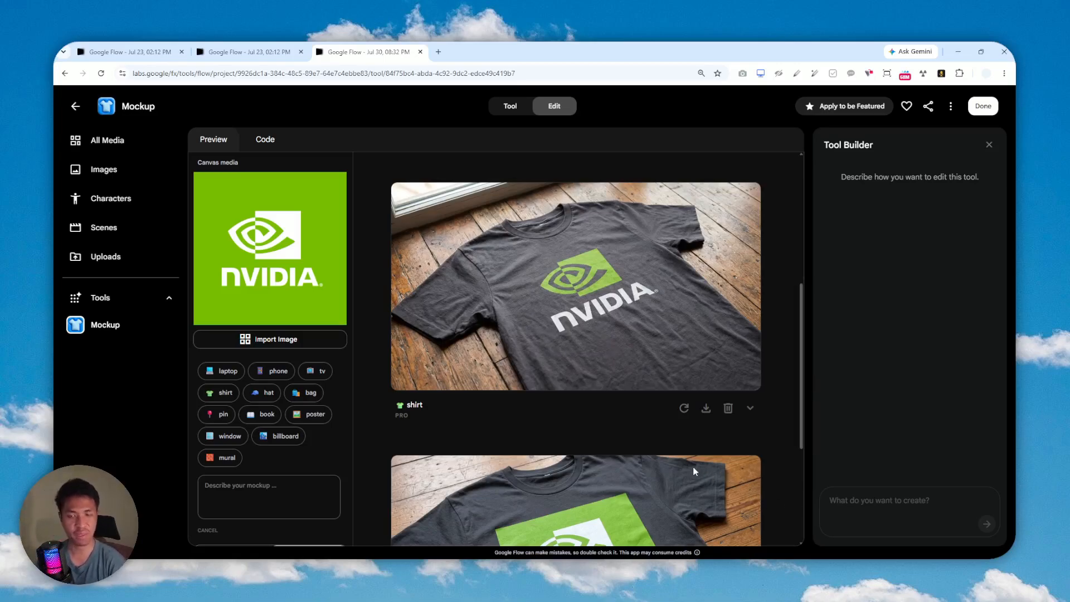
# Draft a Tool Builder request that mockups be professional, studio-quality photos featuring a person.
pyautogui.click(871, 500)
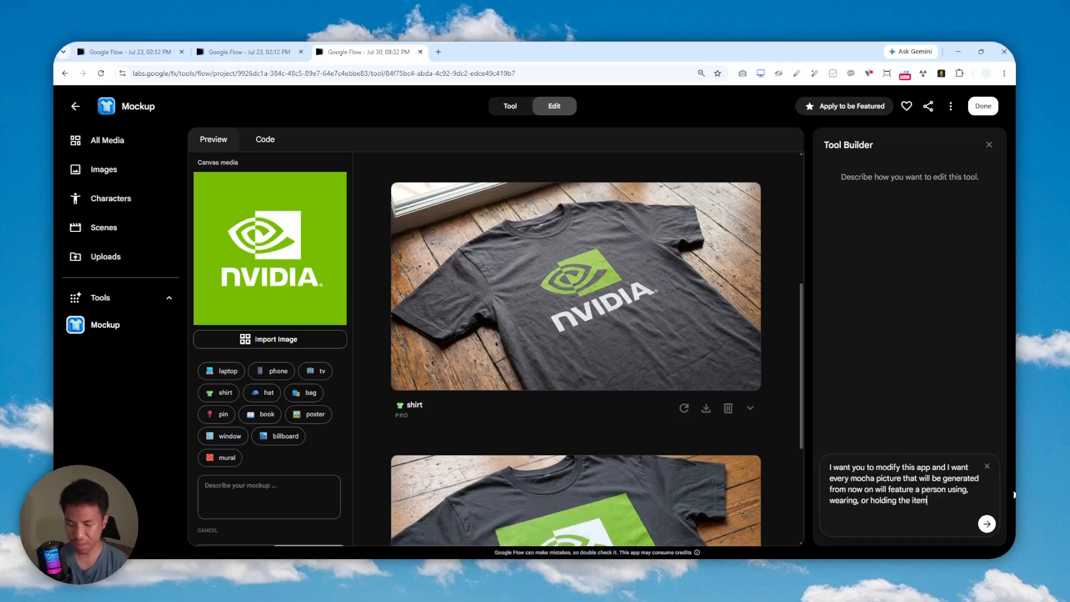
pyautogui.write('The')
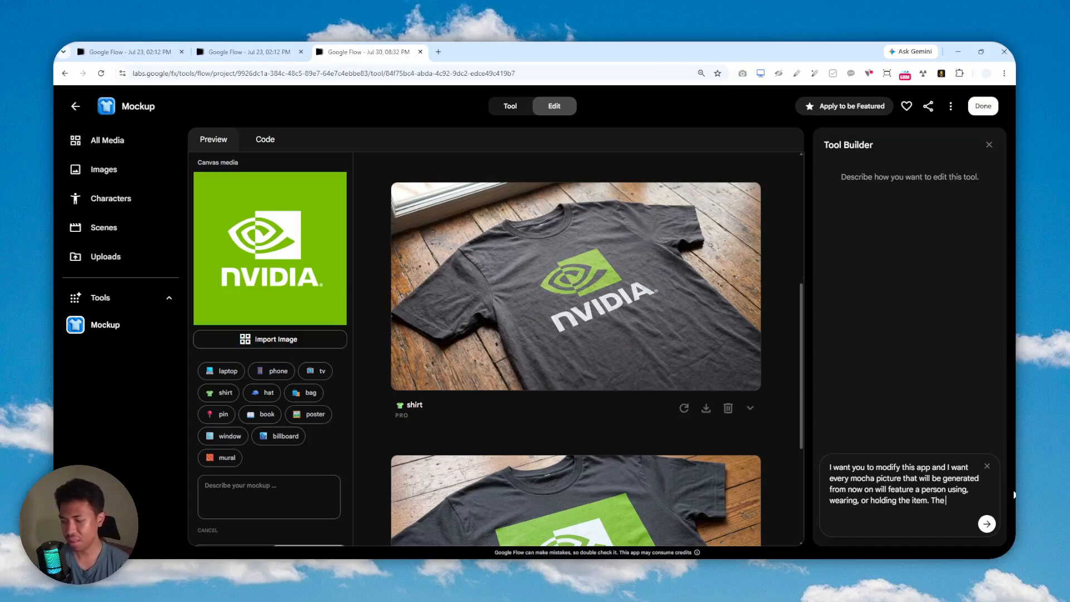
pyautogui.write(' photo')
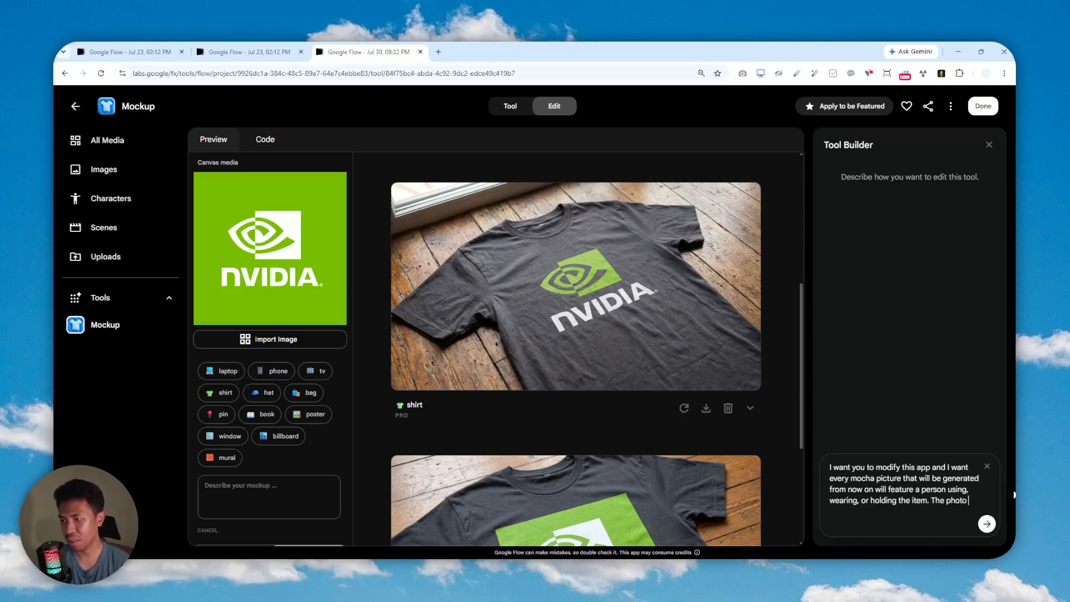
pyautogui.write(' has to be prof')
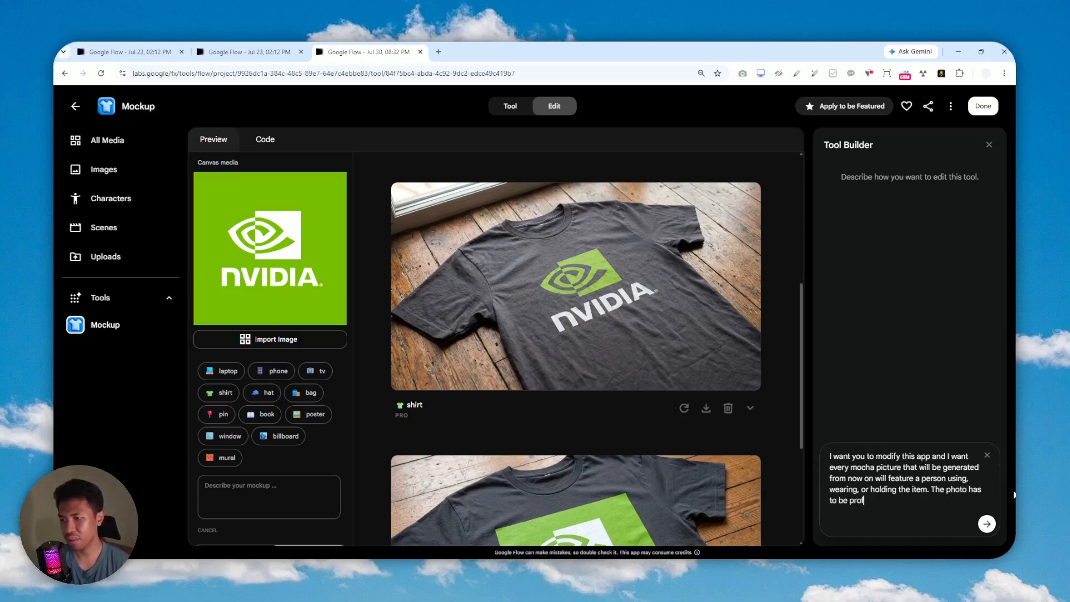
pyautogui.write('essional')
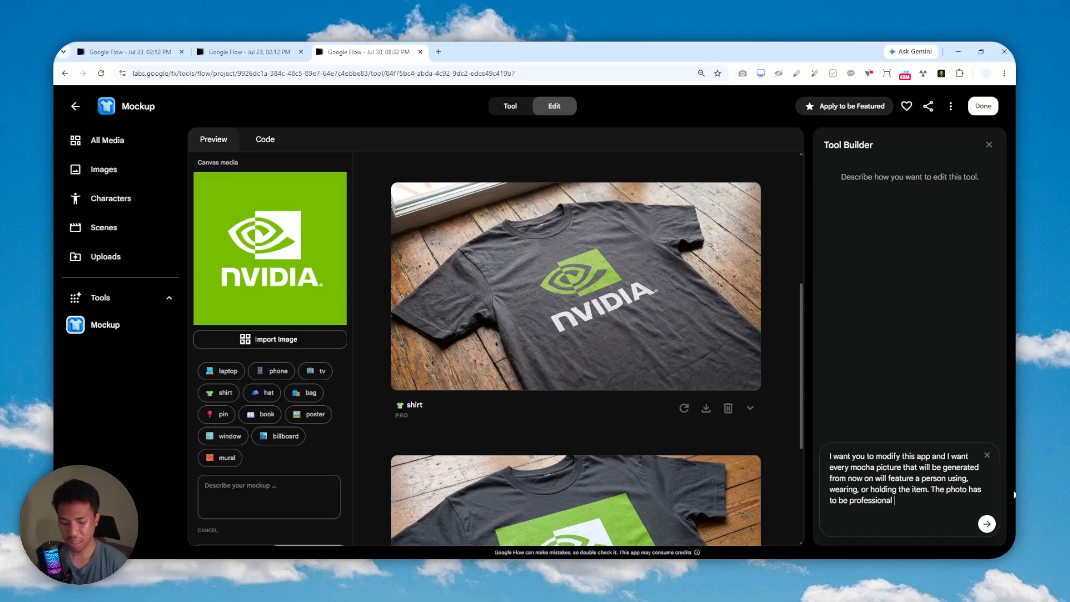
pyautogui.write('.and')
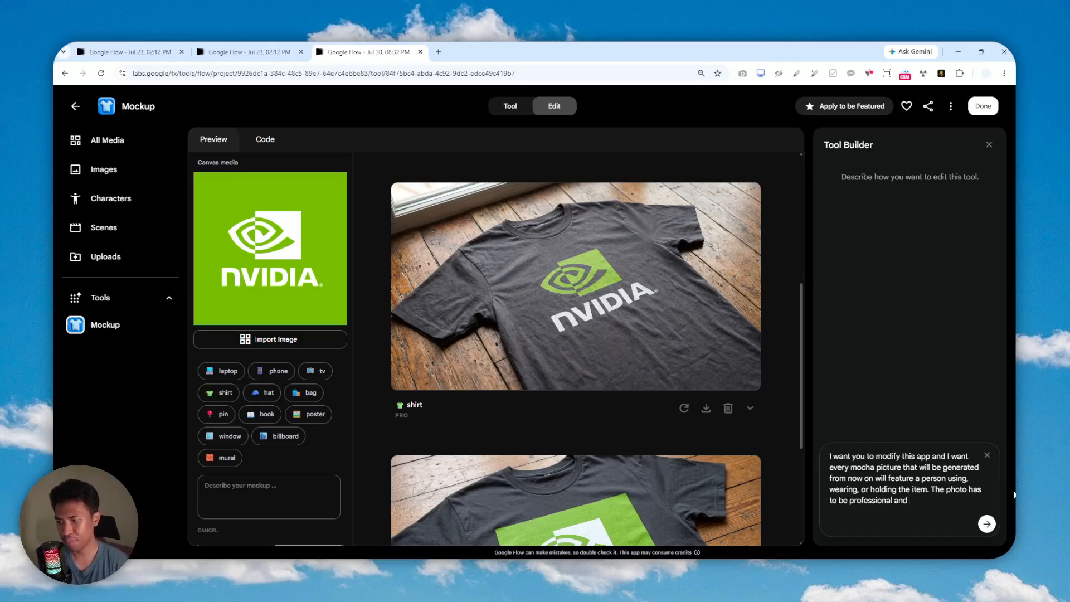
pyautogui.write(' stuio')
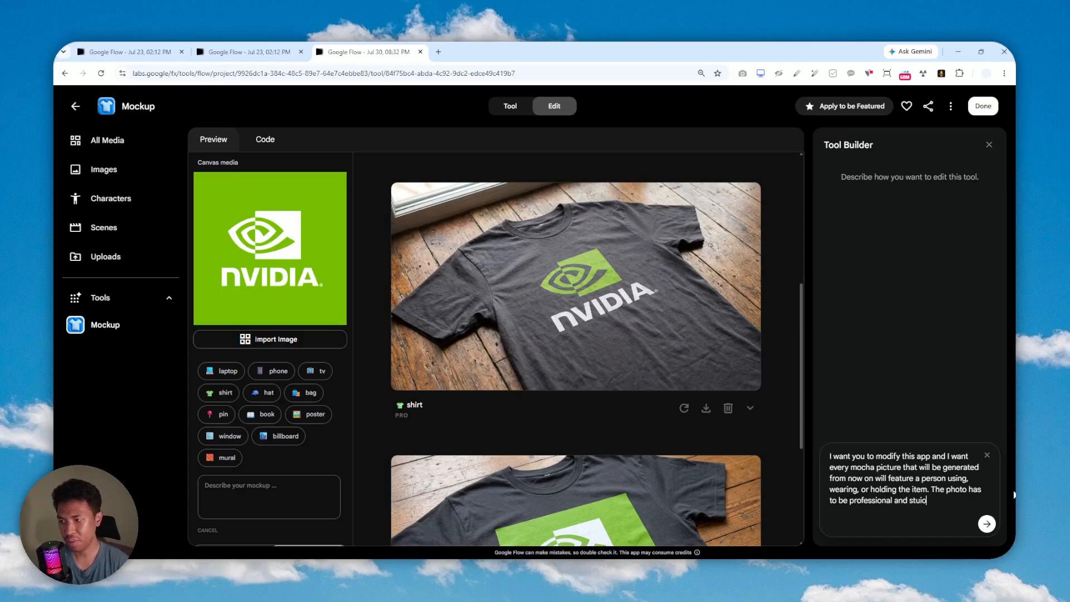
pyautogui.press('BackSpace')
pyautogui.press('BackSpace')
pyautogui.write('dio-qualit')
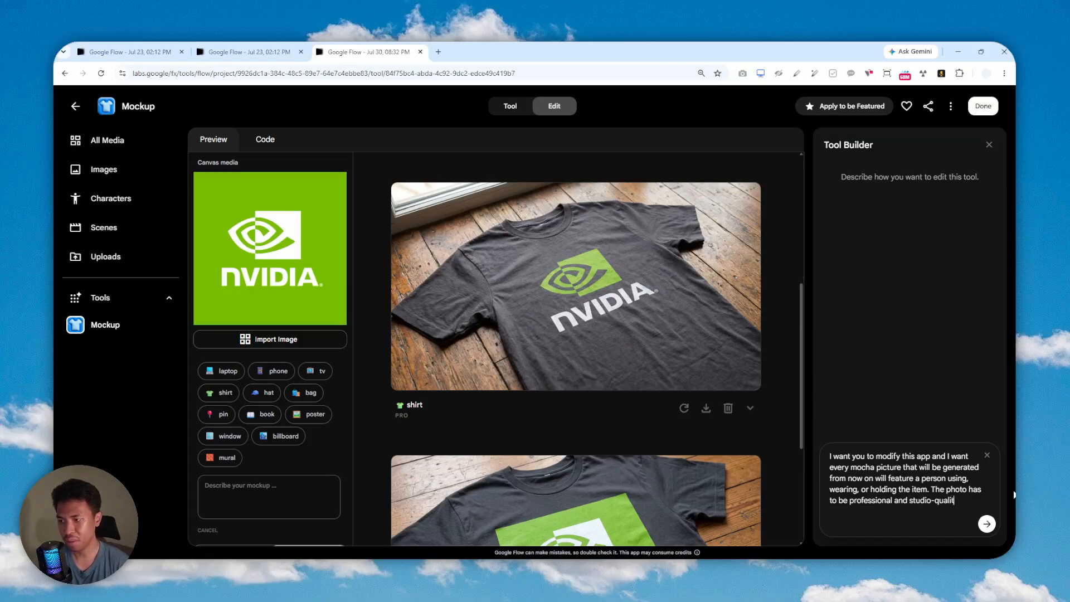
pyautogui.write('y.')
# Submit the change request and let Tool Builder rebuild the Mockup tool.
pyautogui.click(988, 525)
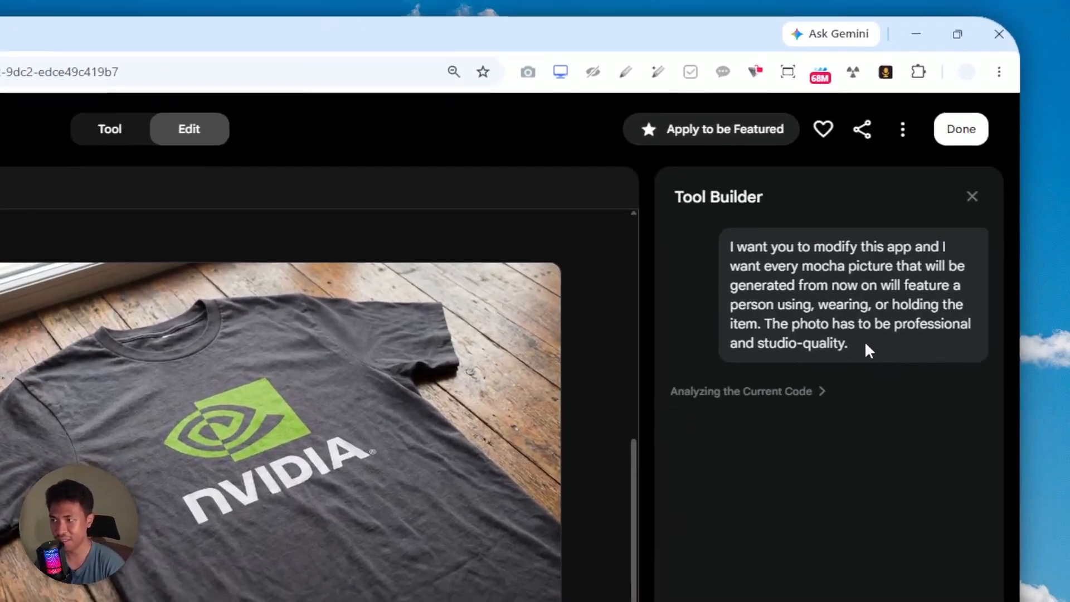
pyautogui.moveTo(870, 342); pyautogui.dragTo(756, 256)
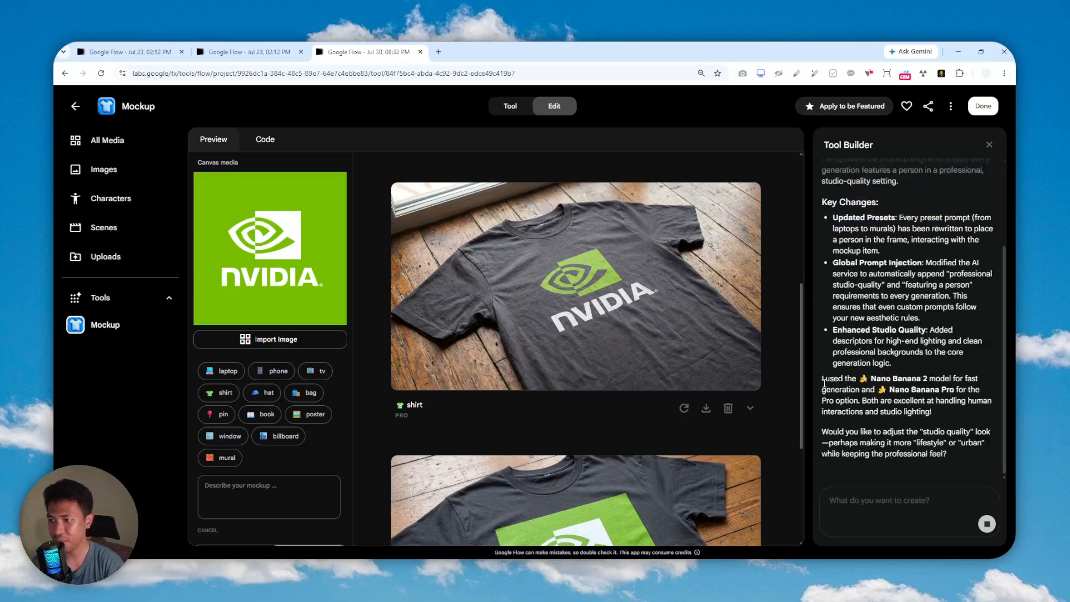
pyautogui.scroll(3, 913, 293)
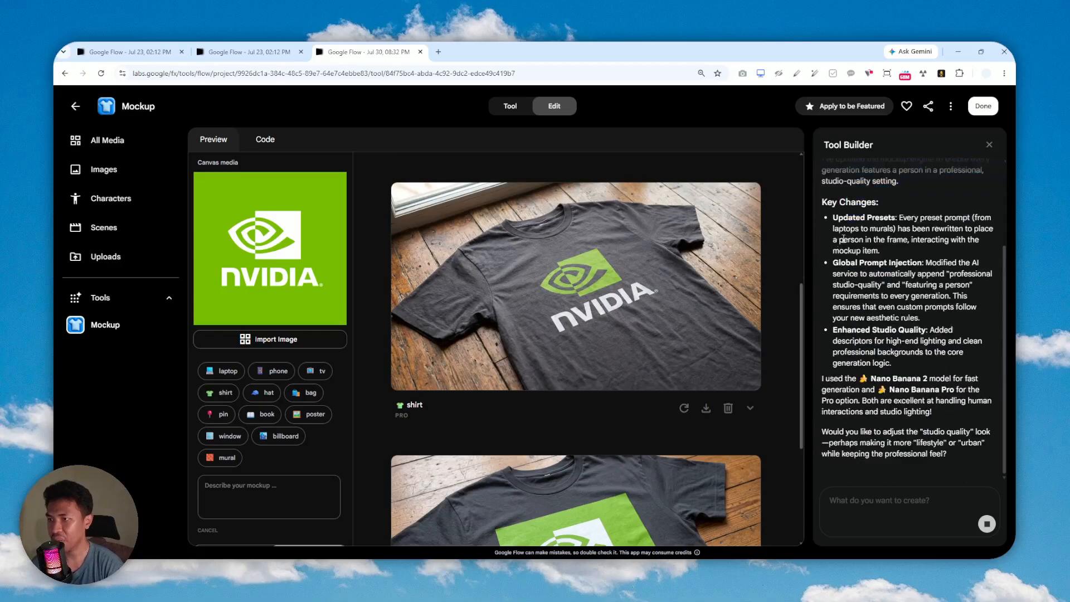
pyautogui.scroll(1, 847, 235)
pyautogui.scroll(2, 920, 212)
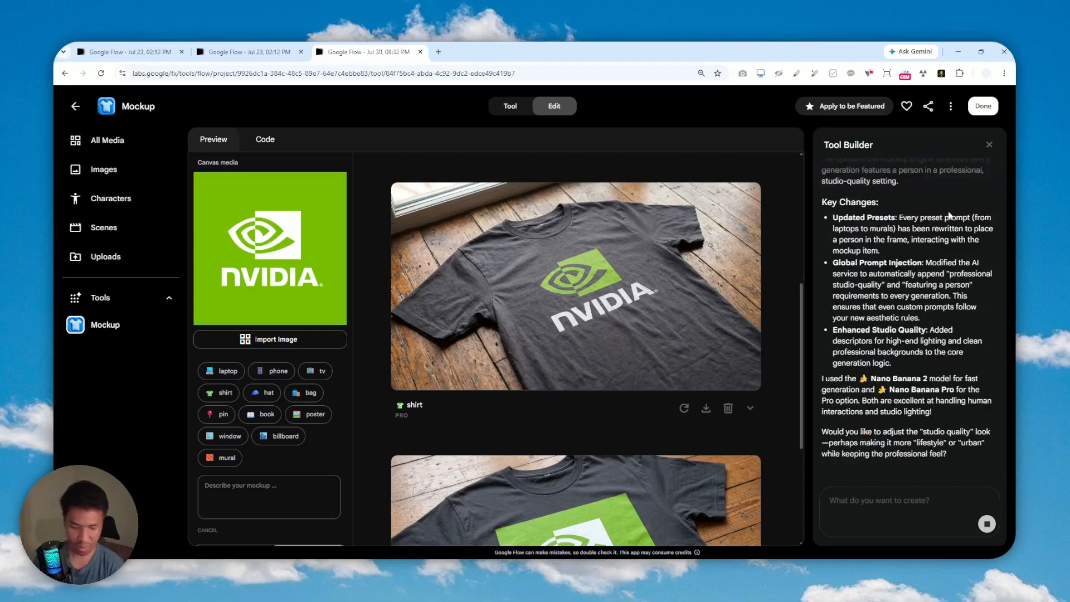
pyautogui.scroll(2, 949, 215)
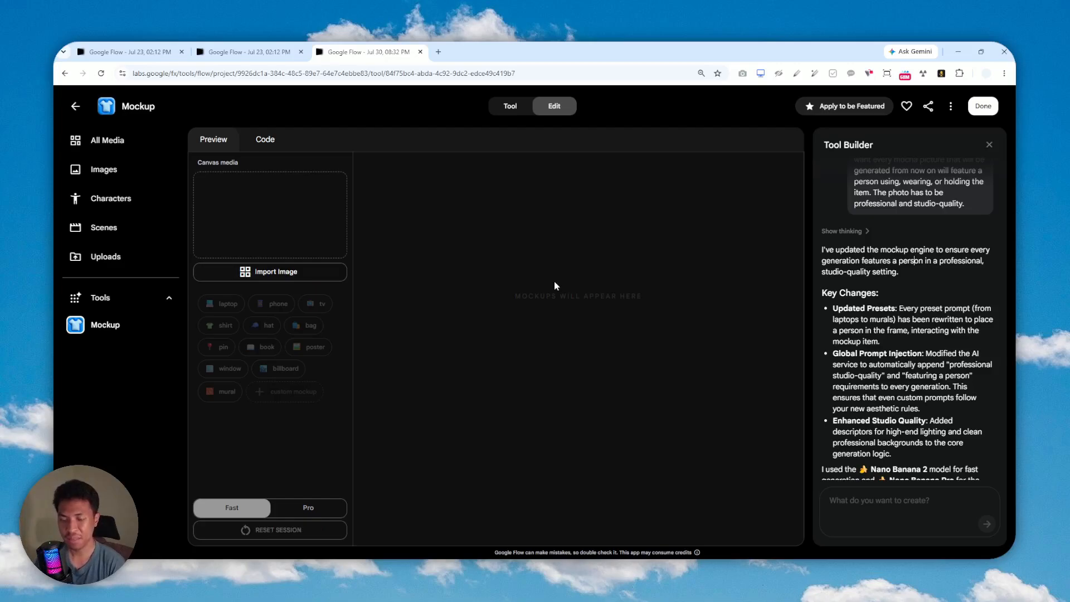
# Reload NVIDIA logo.png into the rebuilt tool and generate a Pro shirt mockup.
pyautogui.click(267, 273)
pyautogui.click(468, 232)
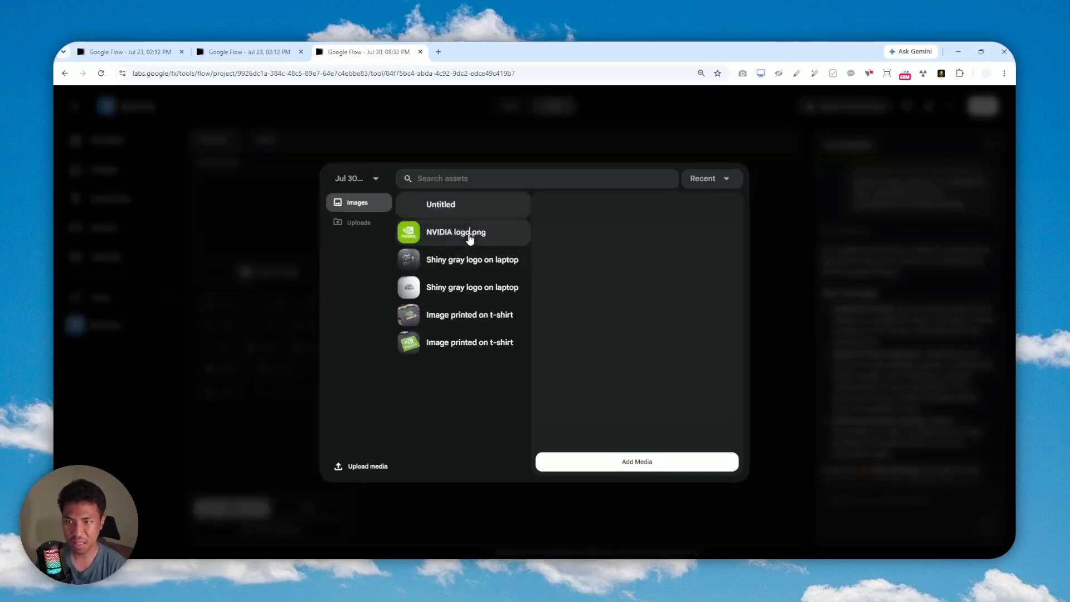
pyautogui.click(628, 463)
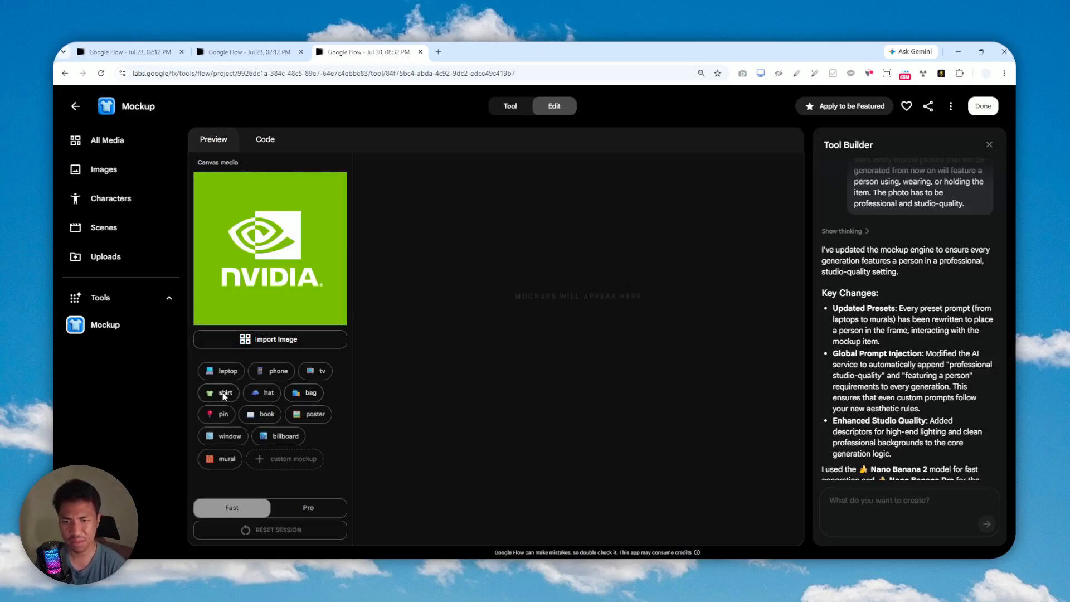
pyautogui.click(306, 508)
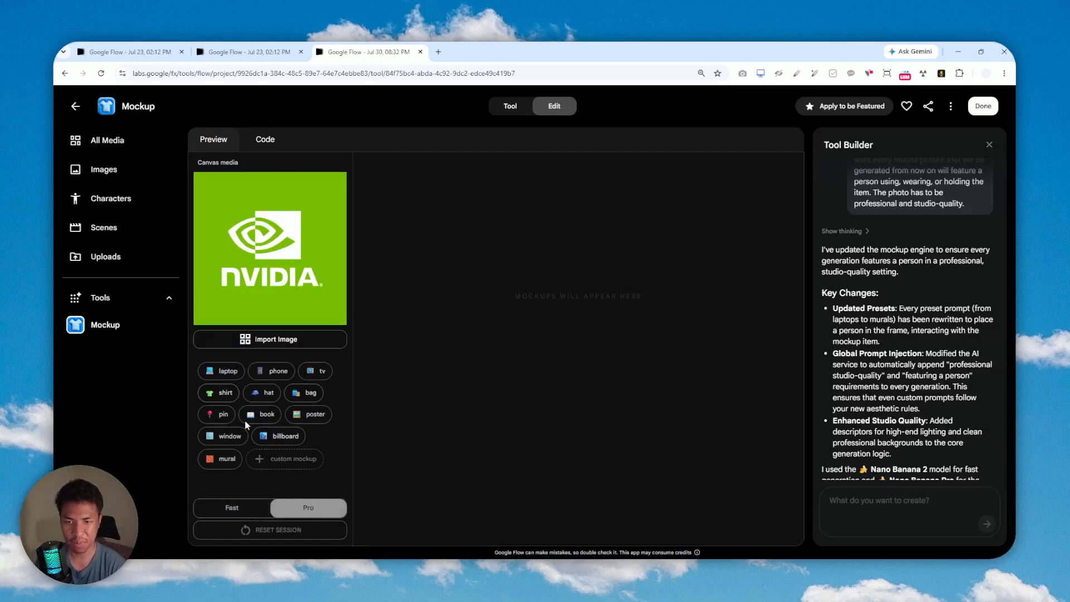
pyautogui.click(225, 394)
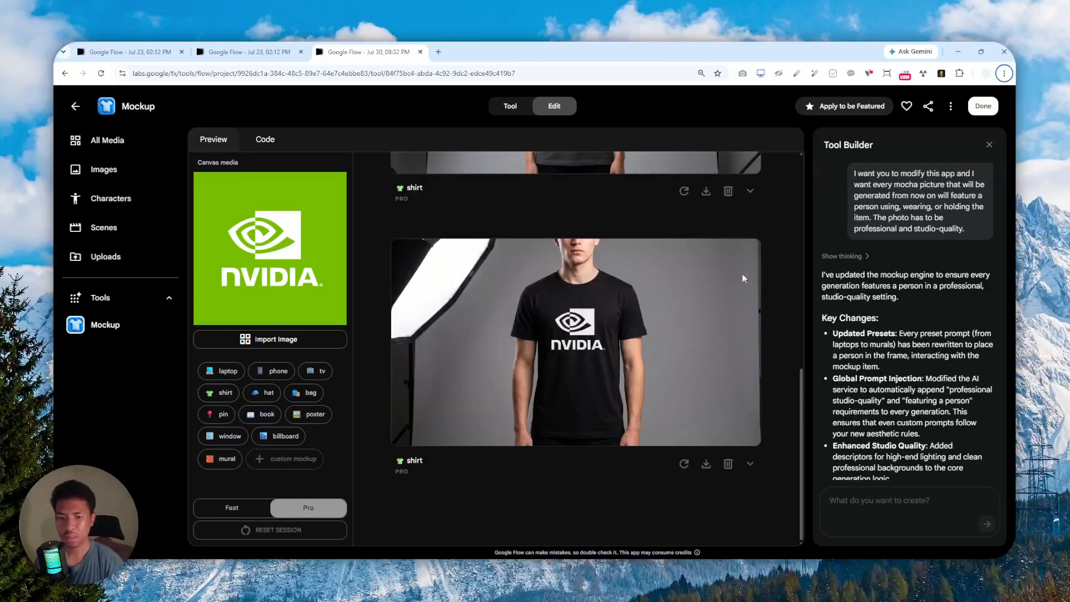
# Review the prompt used to generate the shirt mockup.
pyautogui.scroll(4, 608, 334)
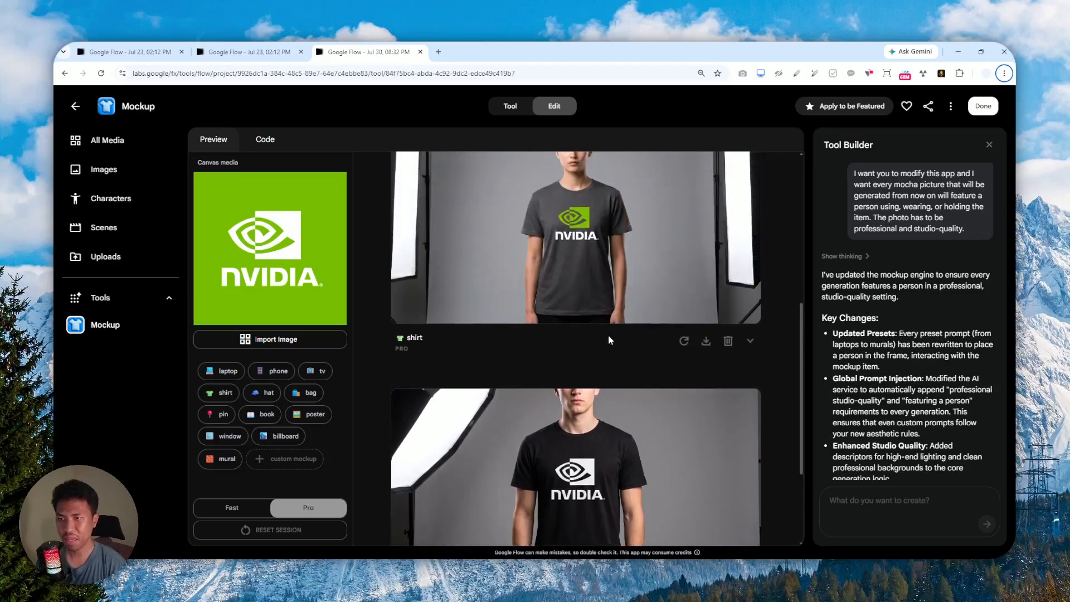
pyautogui.scroll(1, 637, 270)
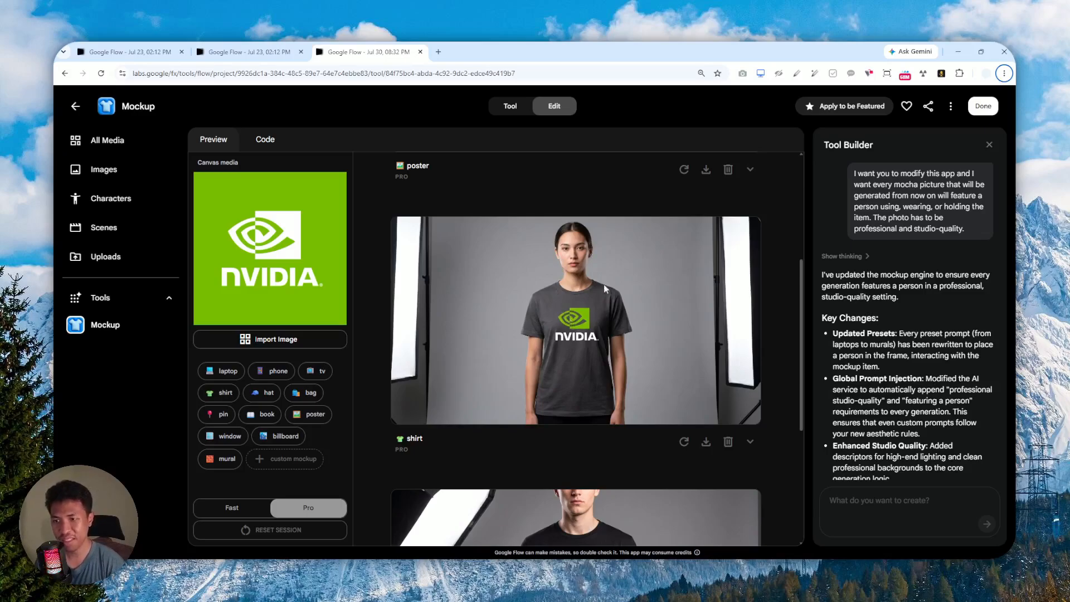
pyautogui.scroll(-4, 580, 318)
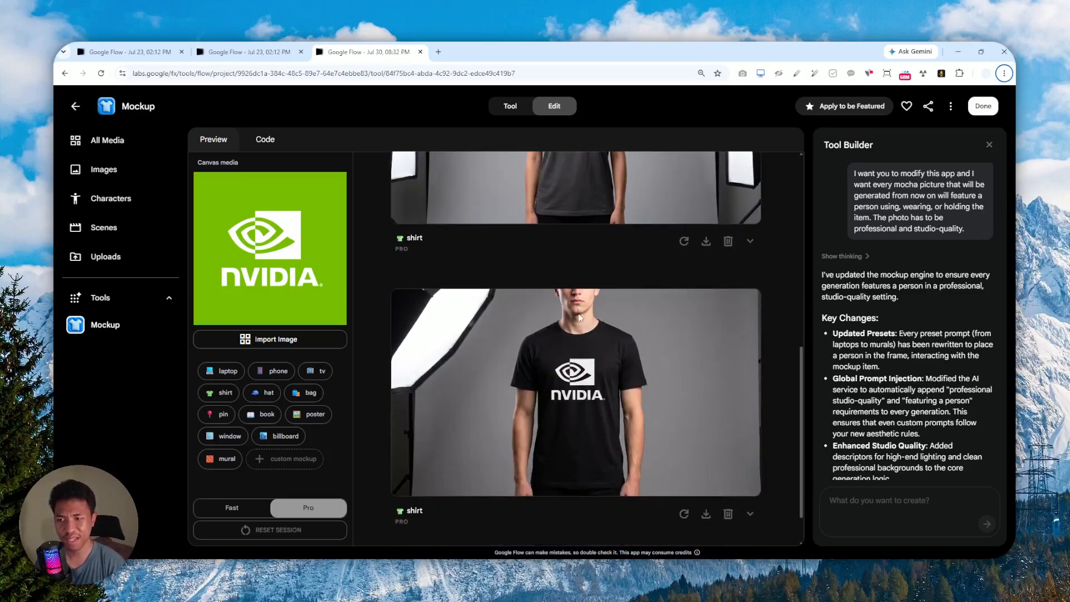
pyautogui.click(751, 242)
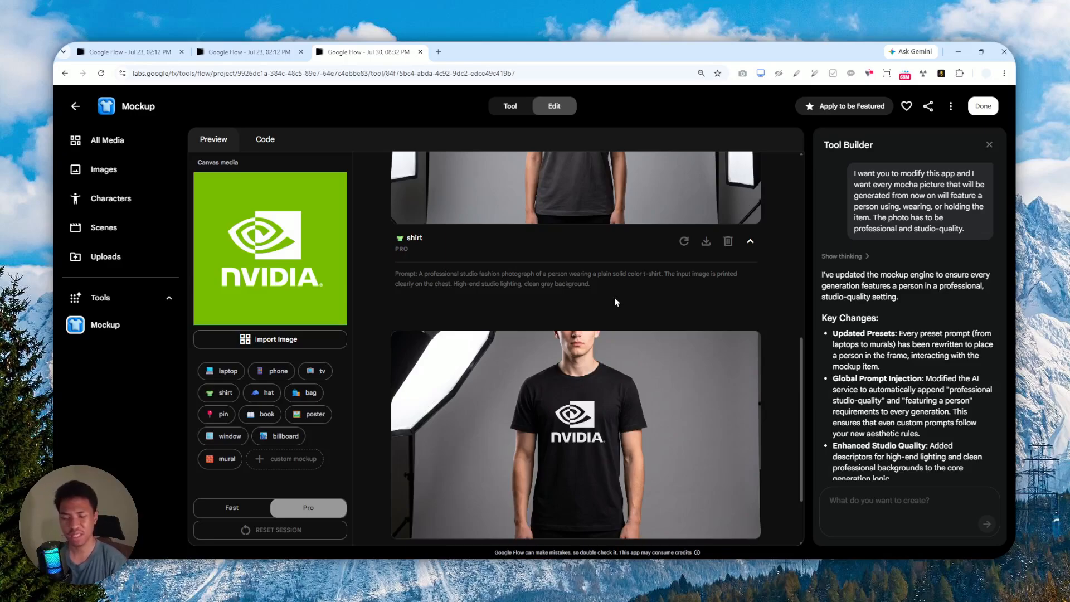
# Save the grey-shirt and black-shirt NVIDIA mockups to the gallery.
pyautogui.scroll(3, 616, 304)
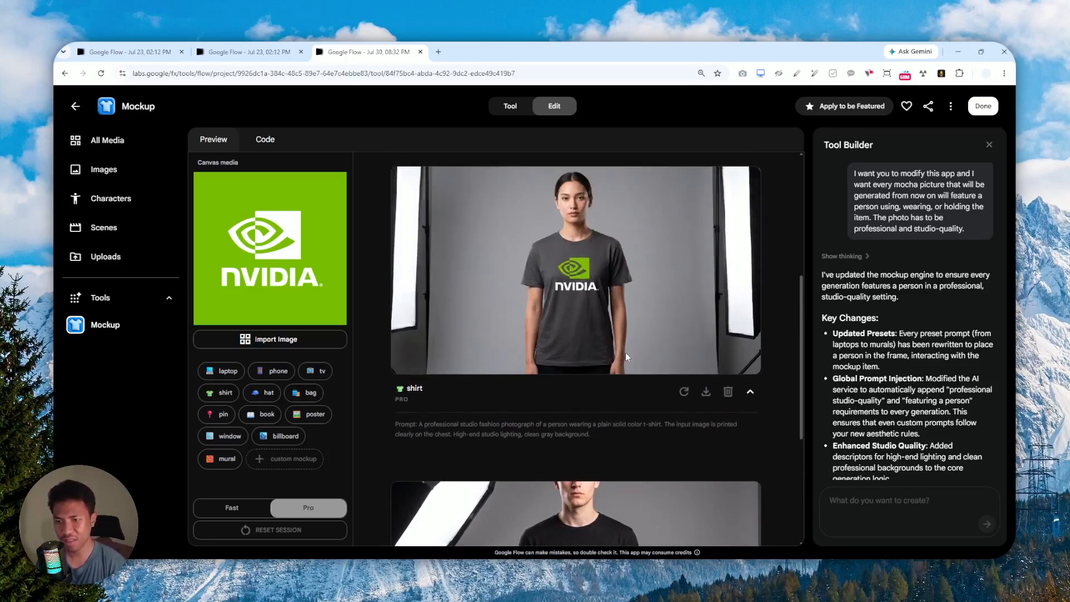
pyautogui.scroll(5, 625, 352)
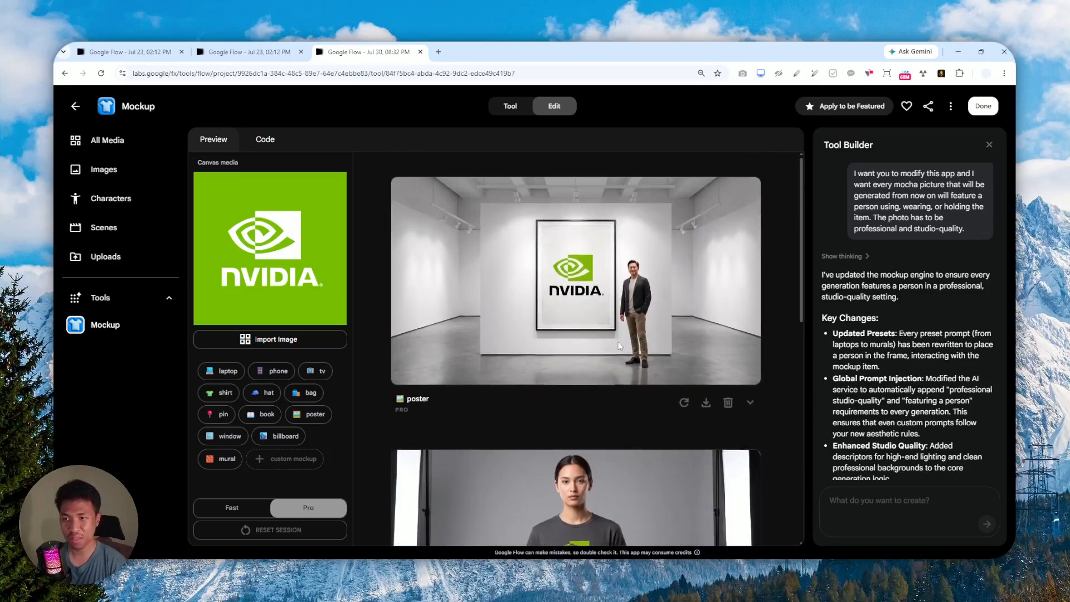
pyautogui.scroll(-5, 611, 290)
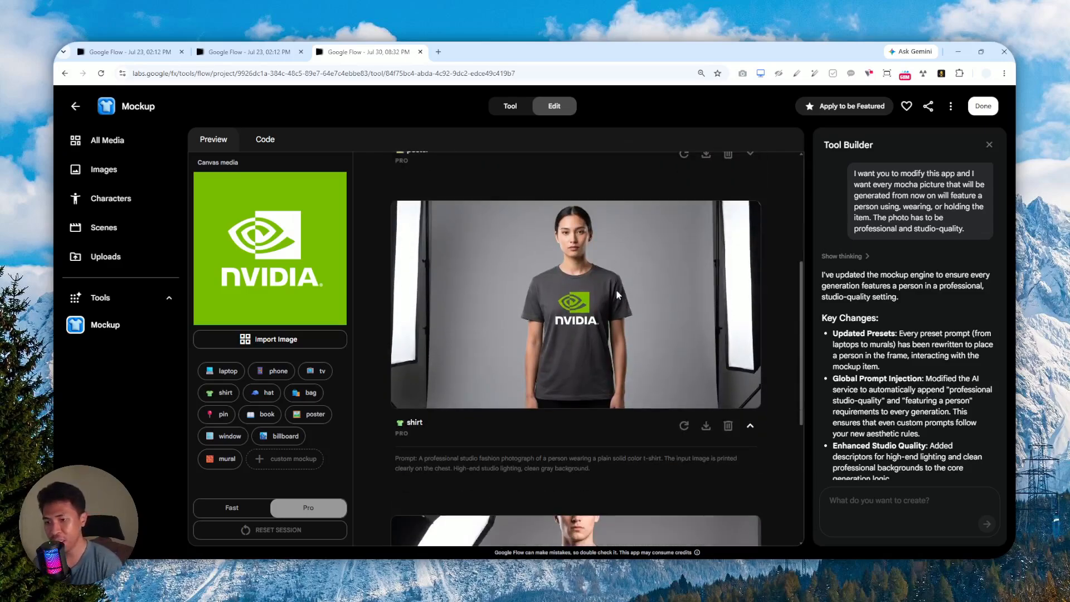
pyautogui.scroll(-5, 604, 283)
pyautogui.scroll(3, 610, 289)
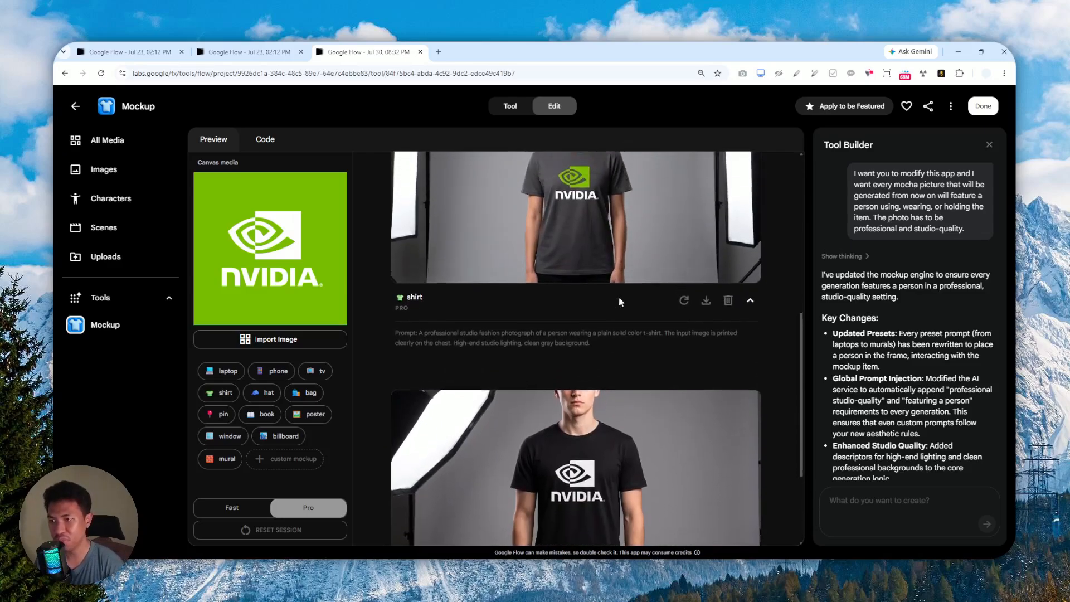
pyautogui.click(707, 326)
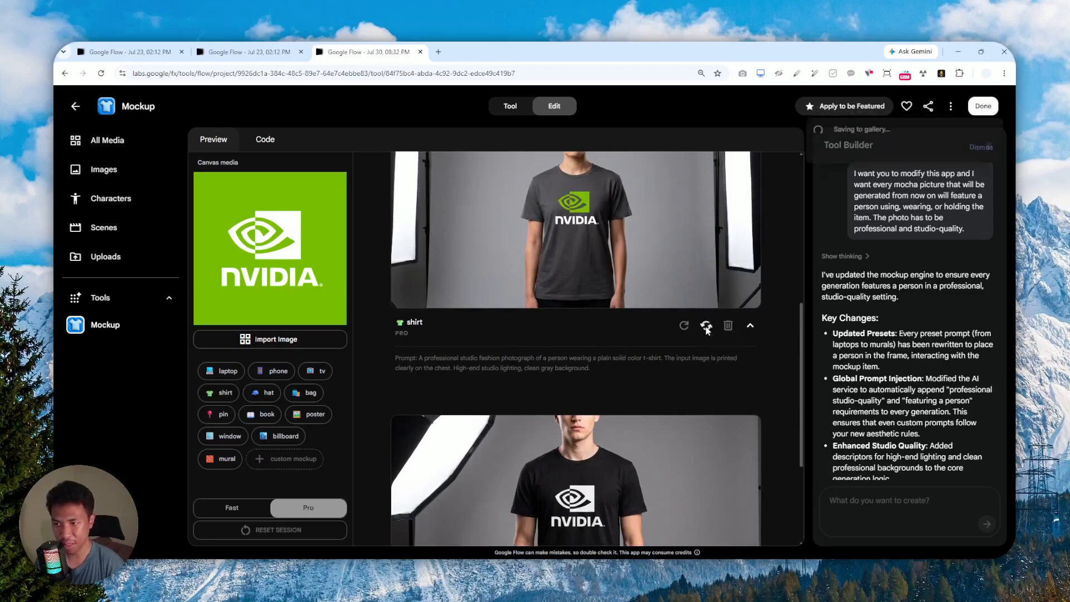
pyautogui.scroll(-3, 657, 341)
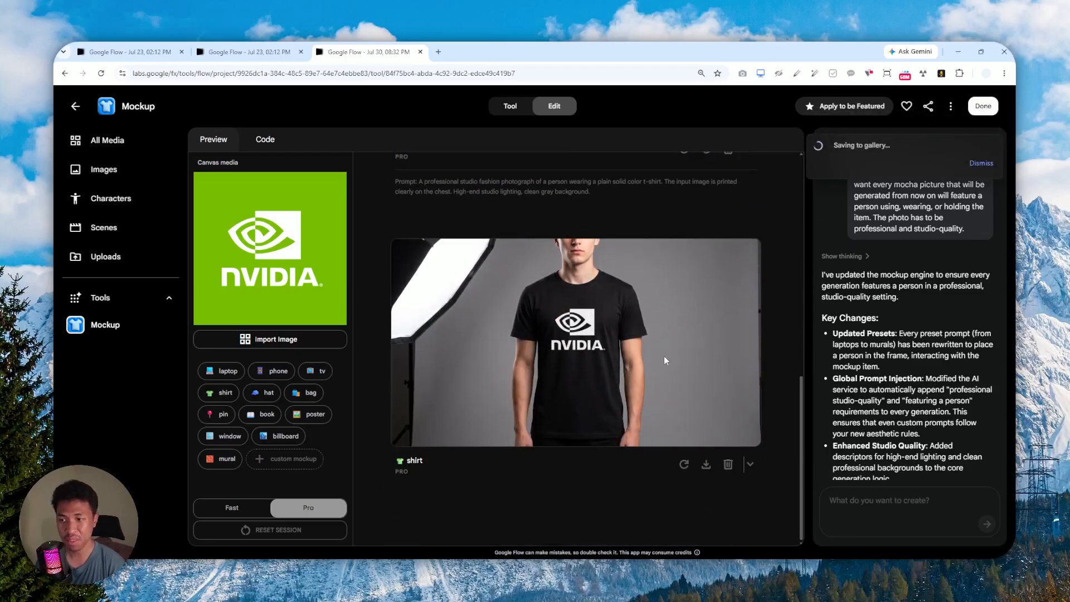
pyautogui.click(707, 465)
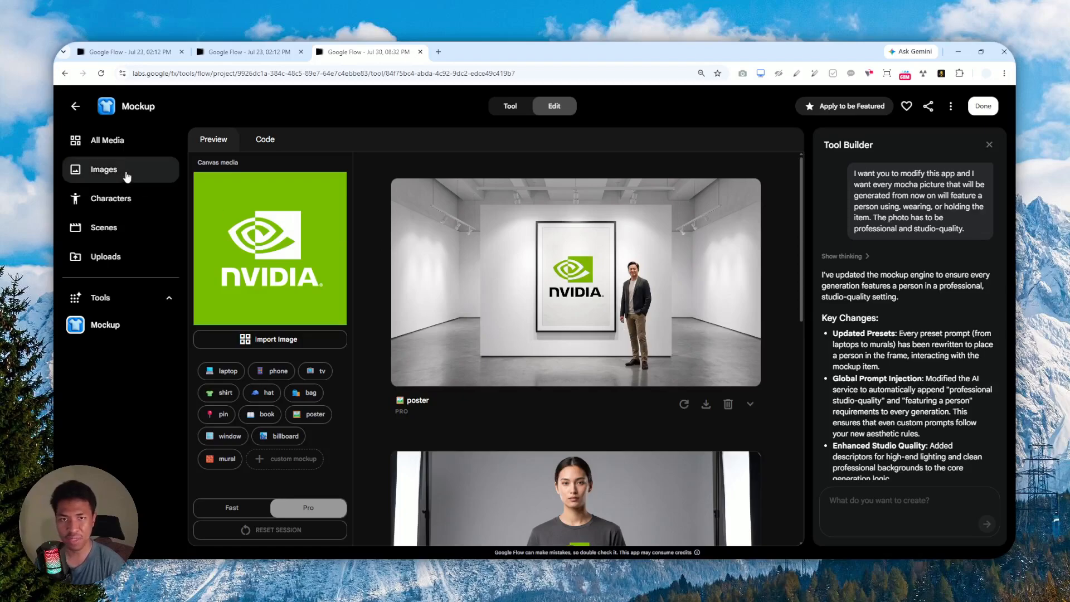
# Download the flat grey T-shirt mockup from the Images gallery at 1K original size.
pyautogui.click(123, 175)
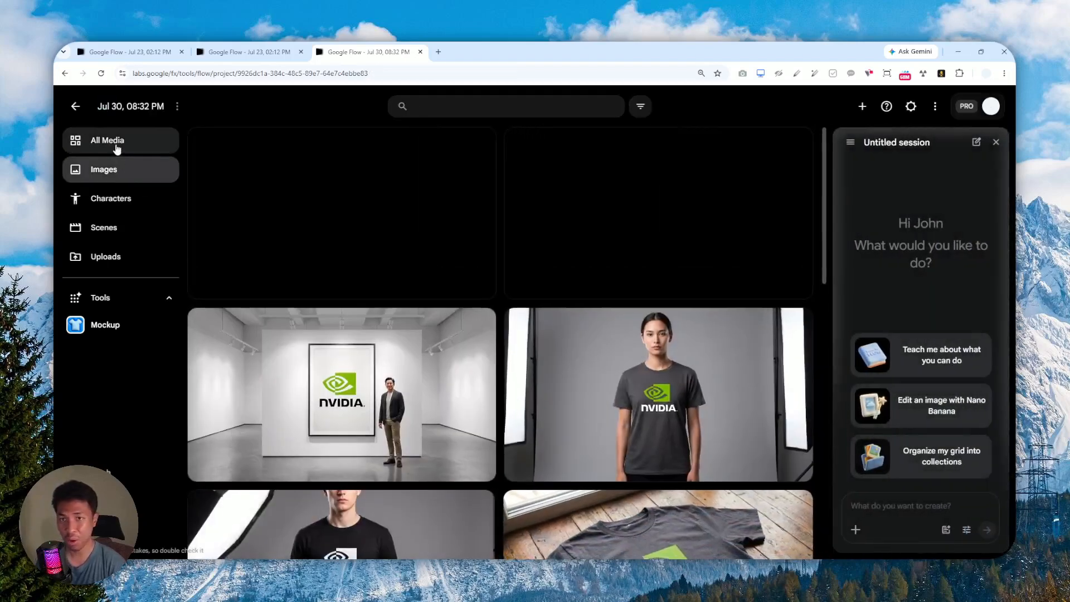
pyautogui.scroll(-5, 531, 333)
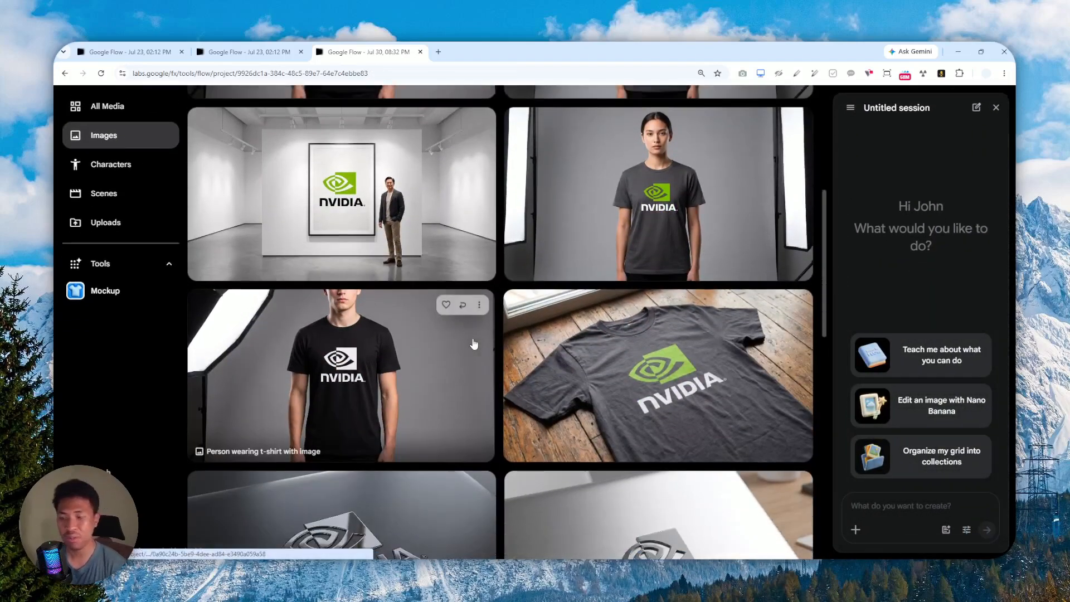
pyautogui.scroll(-5, 552, 340)
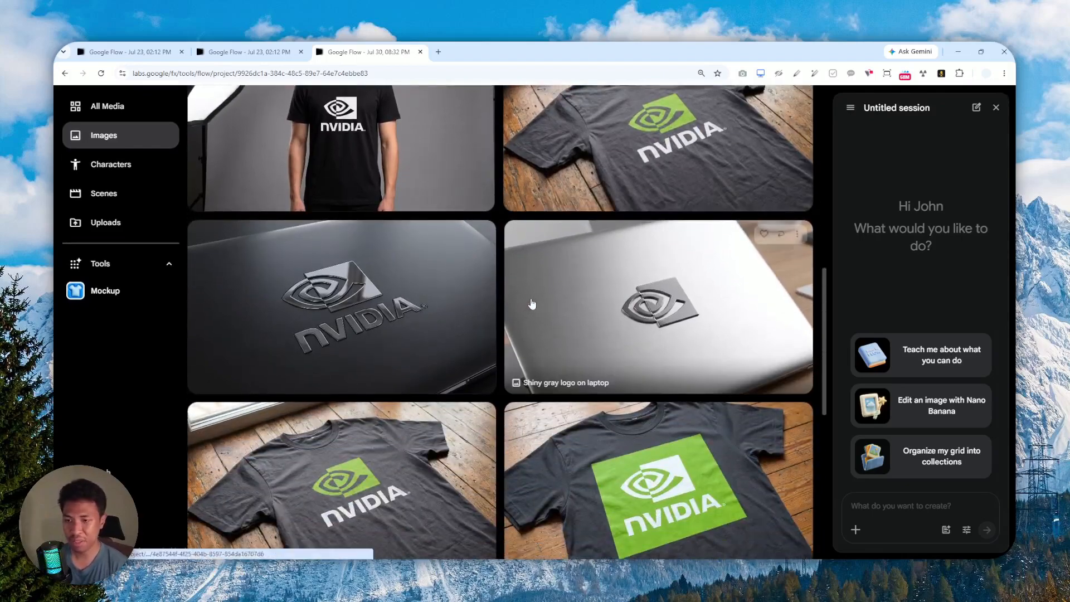
pyautogui.scroll(3, 605, 320)
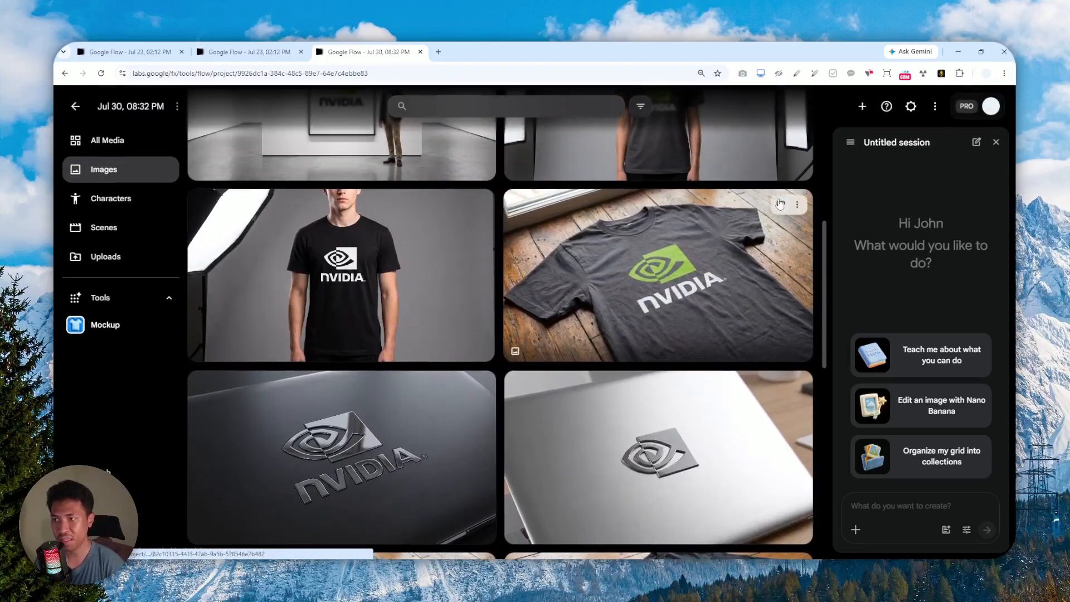
pyautogui.click(797, 206)
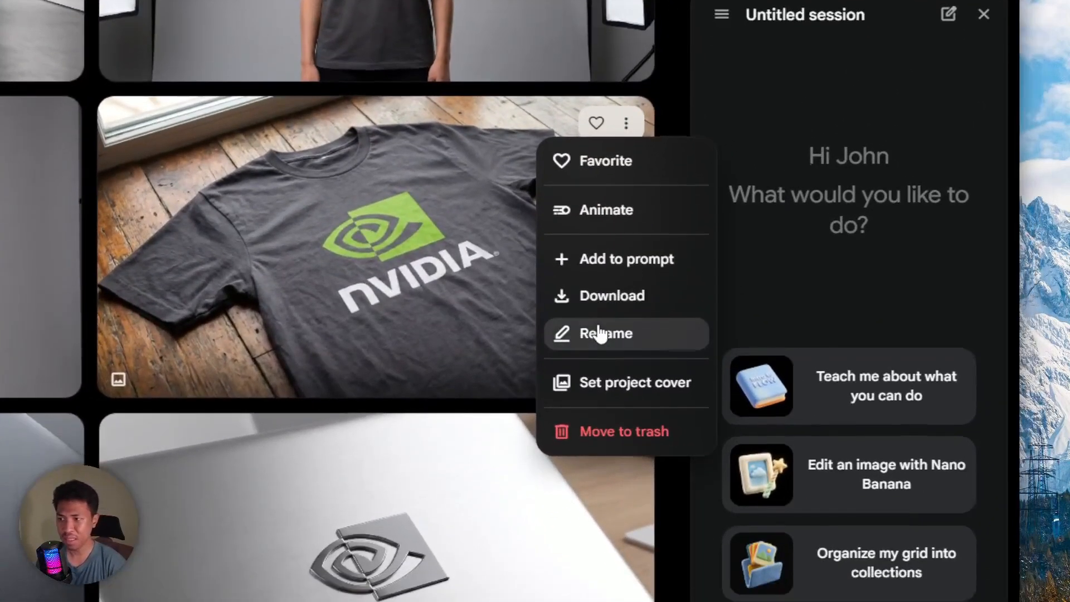
pyautogui.moveTo(792, 304)
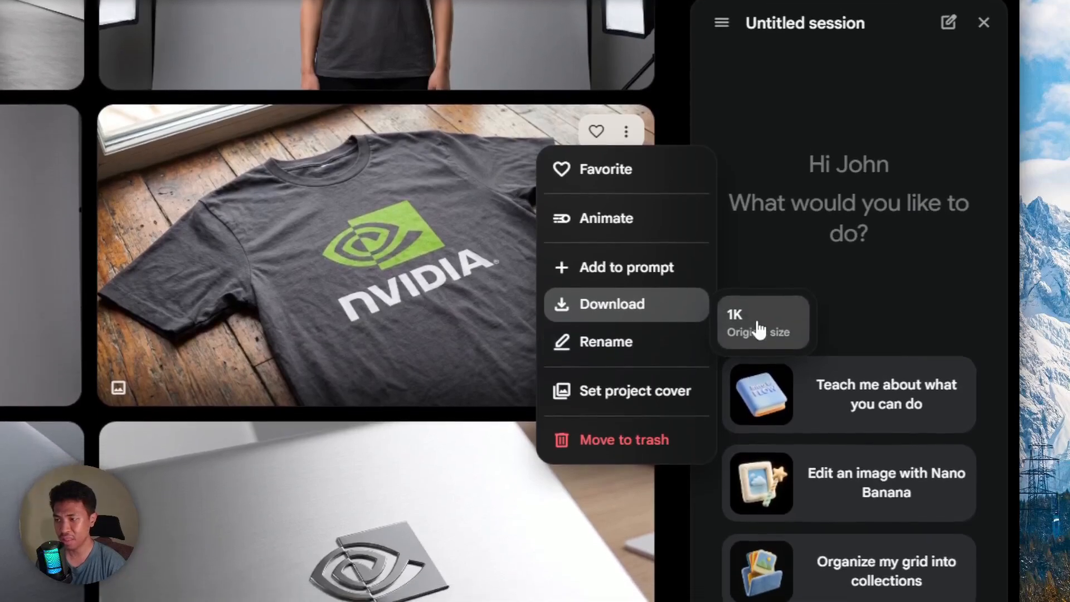
pyautogui.click(758, 342)
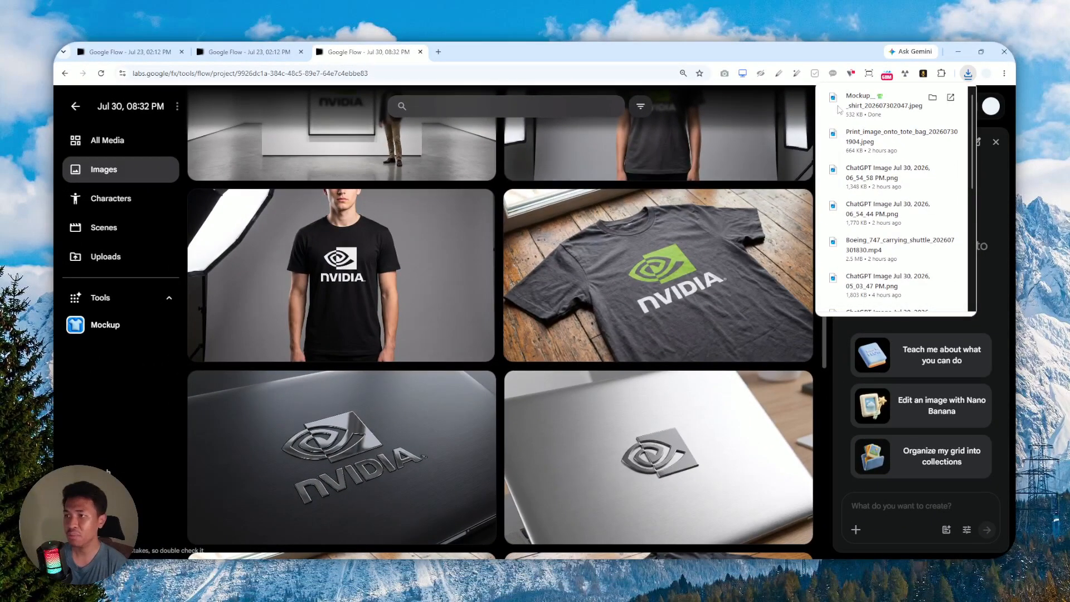
# View the downloaded 532 KB T-shirt JPEG in a tab, then return to the Jul 30 Flow tab.
pyautogui.moveTo(873, 105); pyautogui.dragTo(496, 53)
pyautogui.scroll(-2, 511, 313)
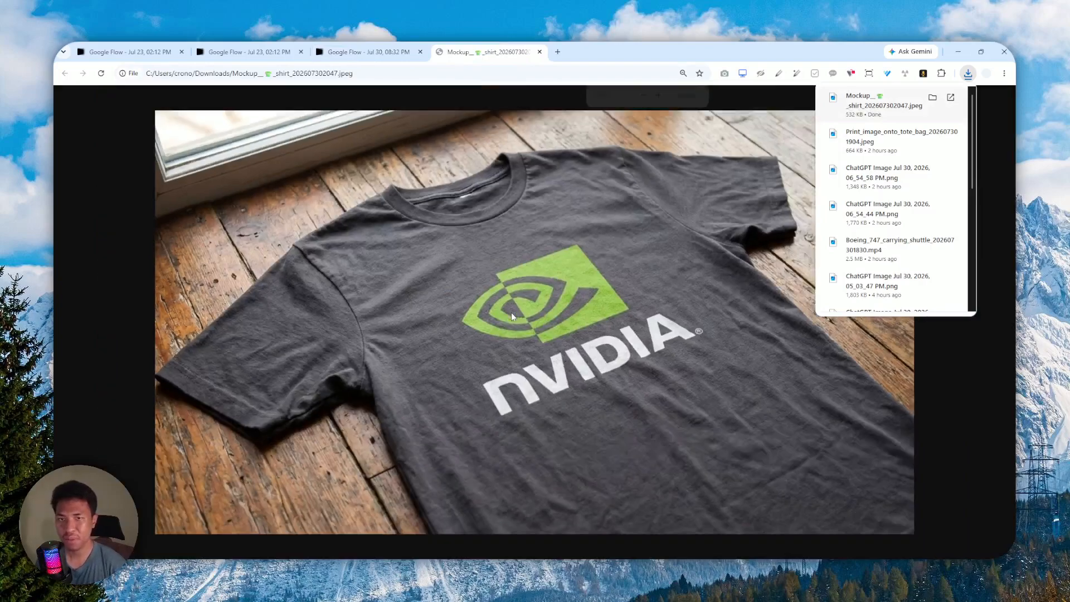
pyautogui.scroll(-1, 510, 312)
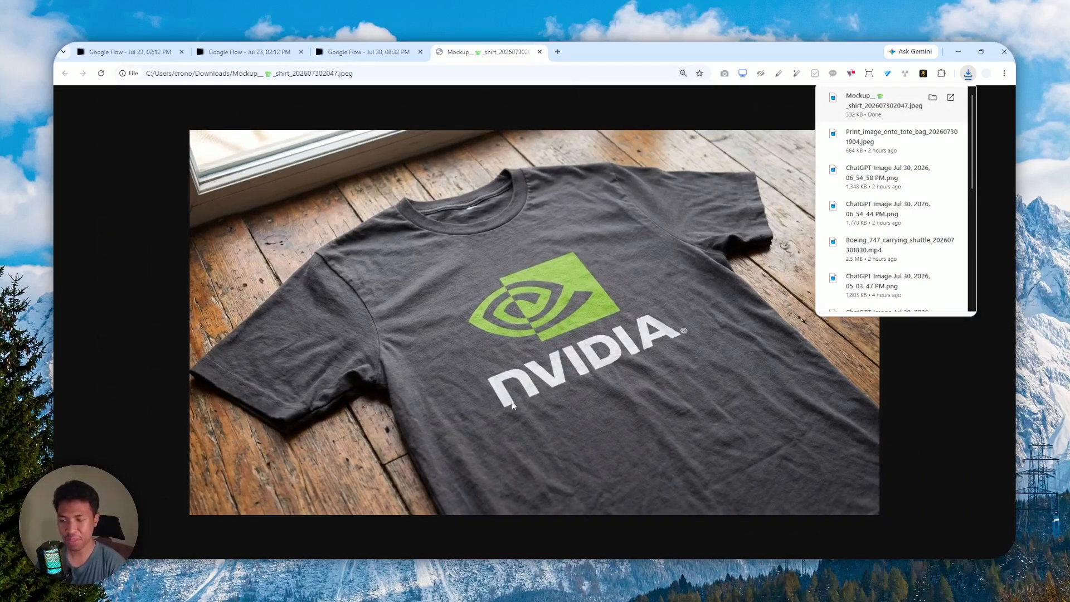
pyautogui.click(829, 481)
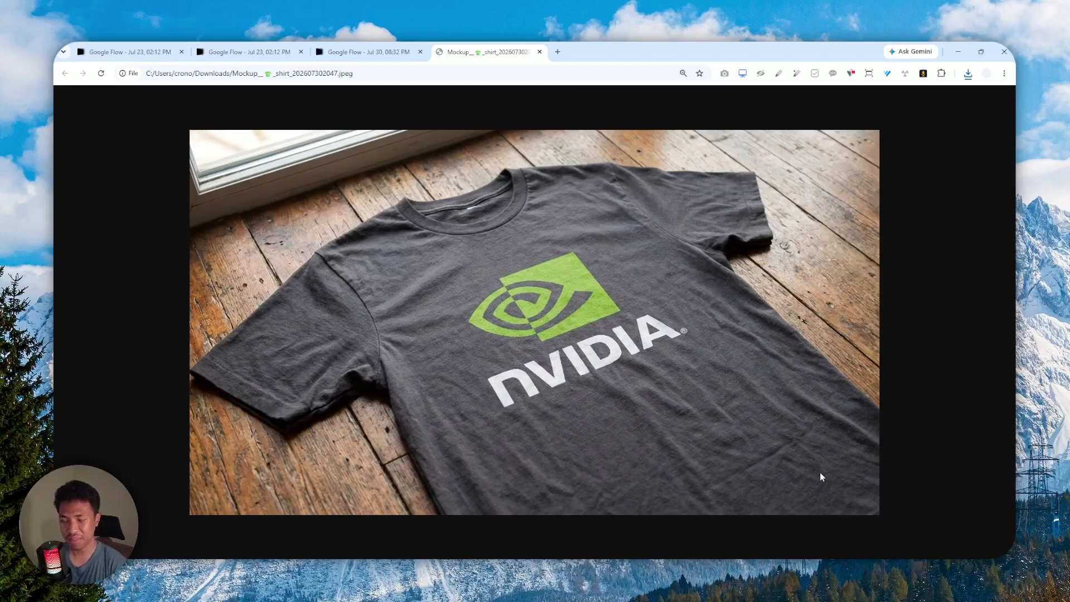
pyautogui.click(361, 48)
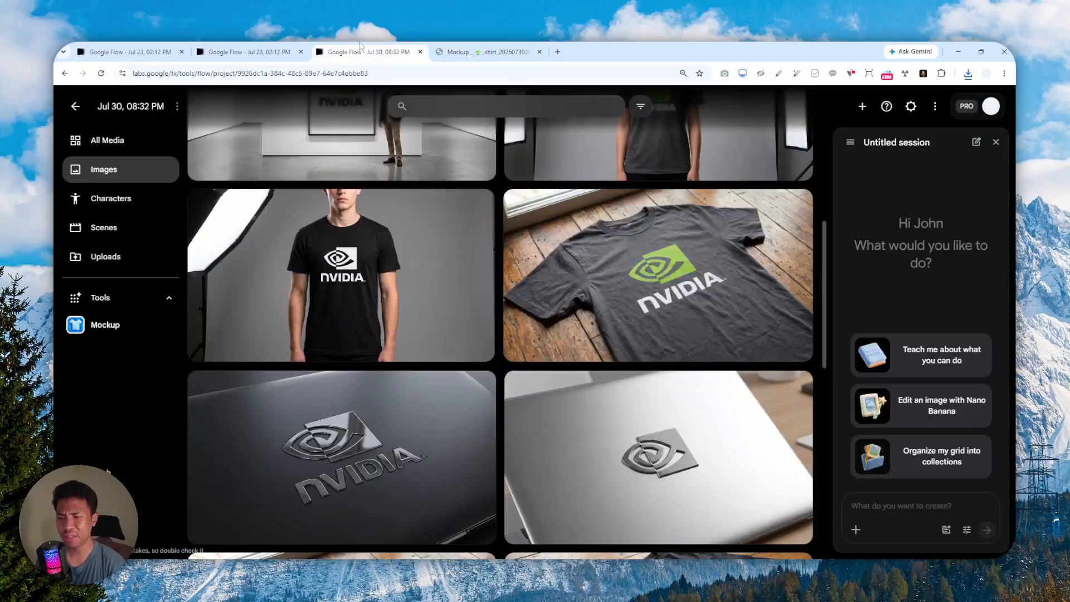
# Check the 375 remaining Google Flow credits, switching to the Jul 23 tab and back.
pyautogui.click(989, 108)
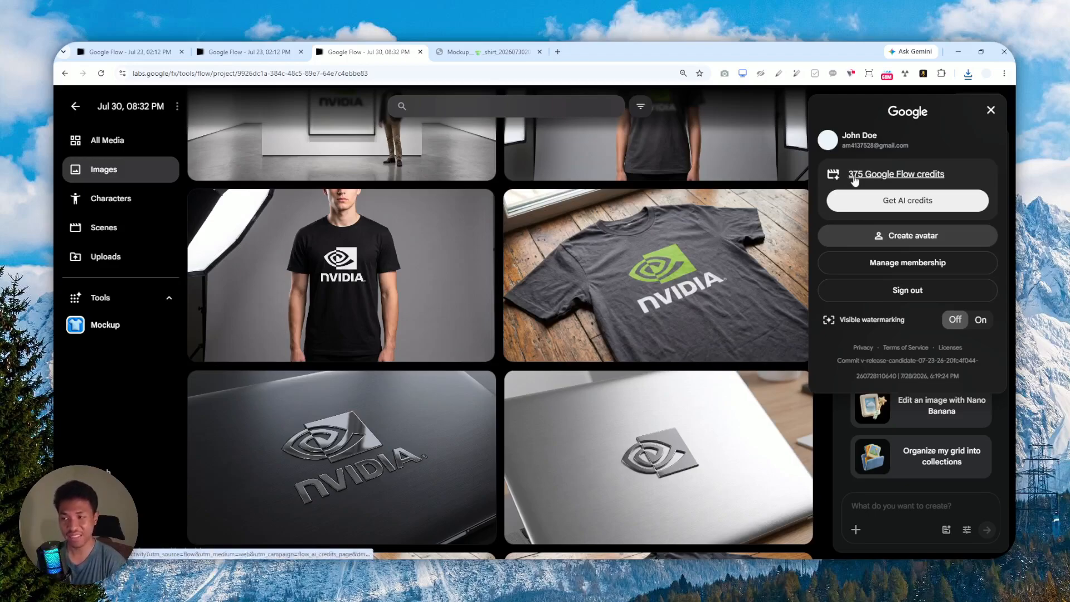
pyautogui.click(265, 47)
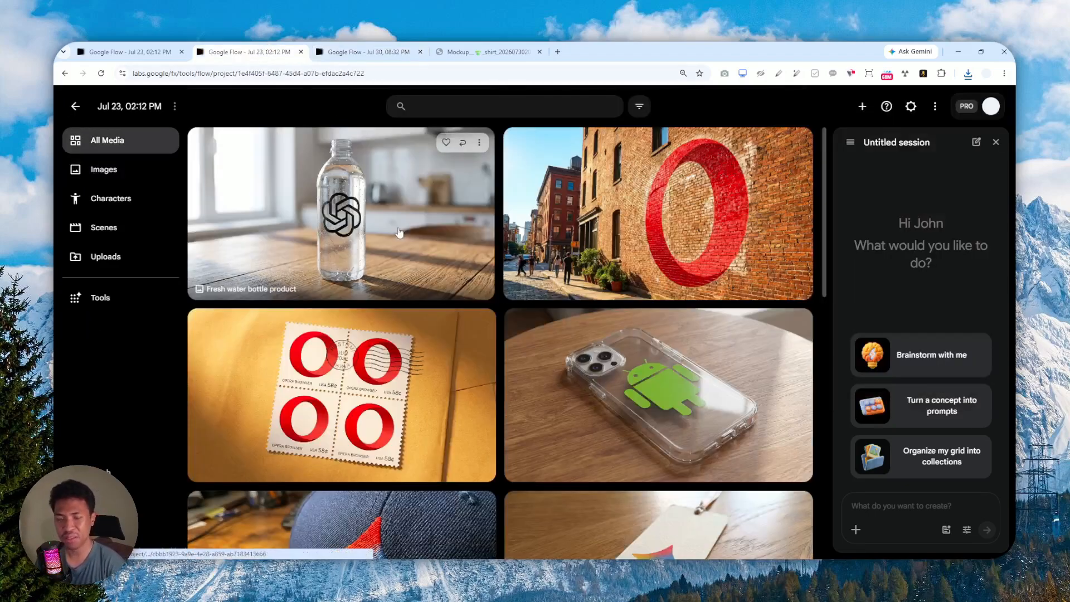
pyautogui.click(363, 49)
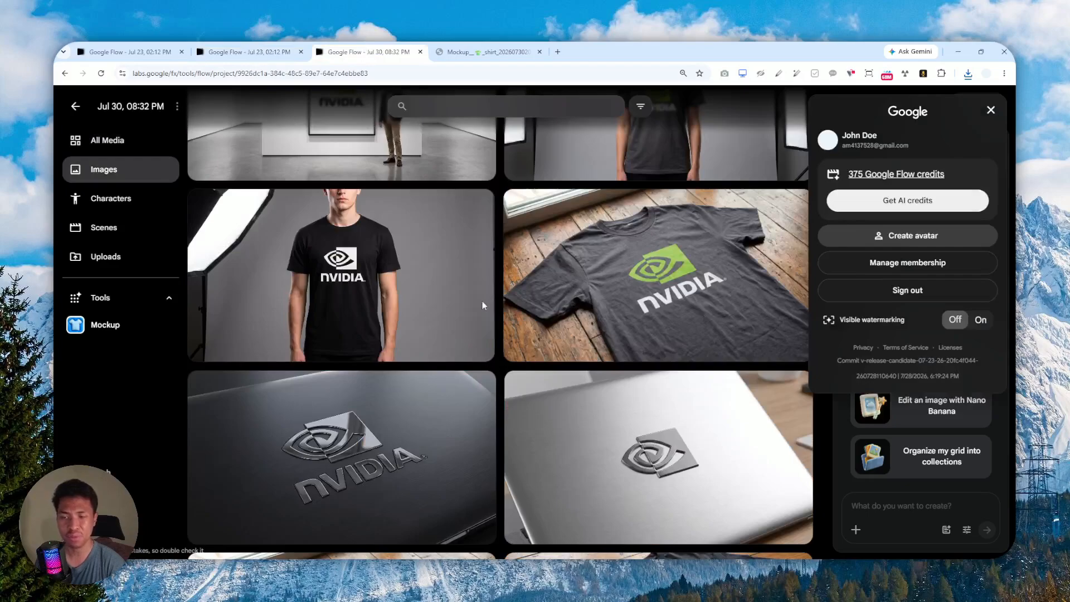
# Load gemini.google.com in a new tab via 'gem', then return to the Jul 30 Flow tab.
pyautogui.click(558, 51)
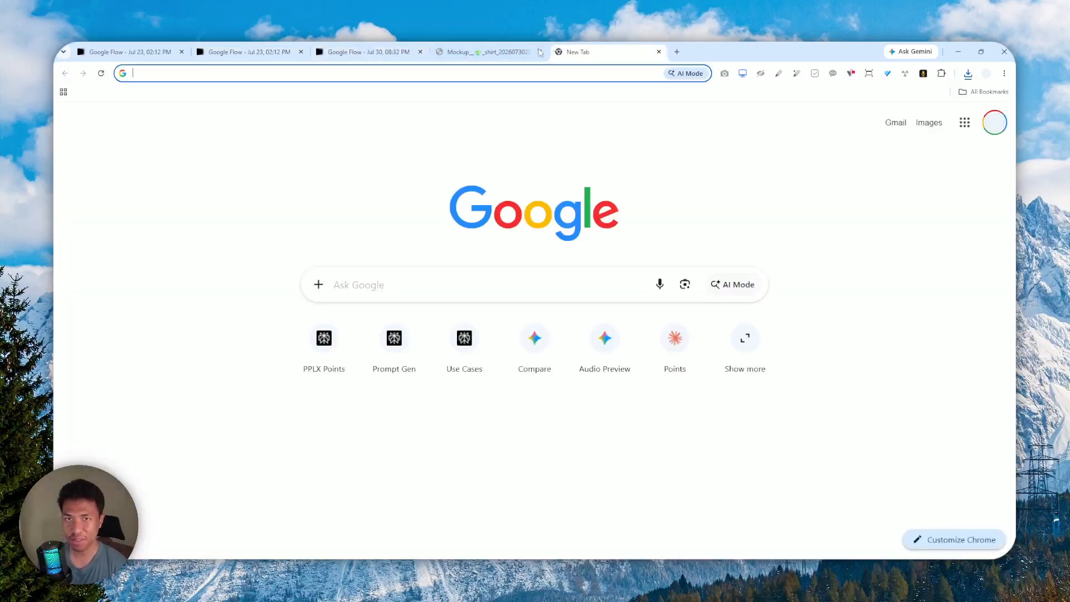
pyautogui.write('gemini.google.com')
pyautogui.press('Return')
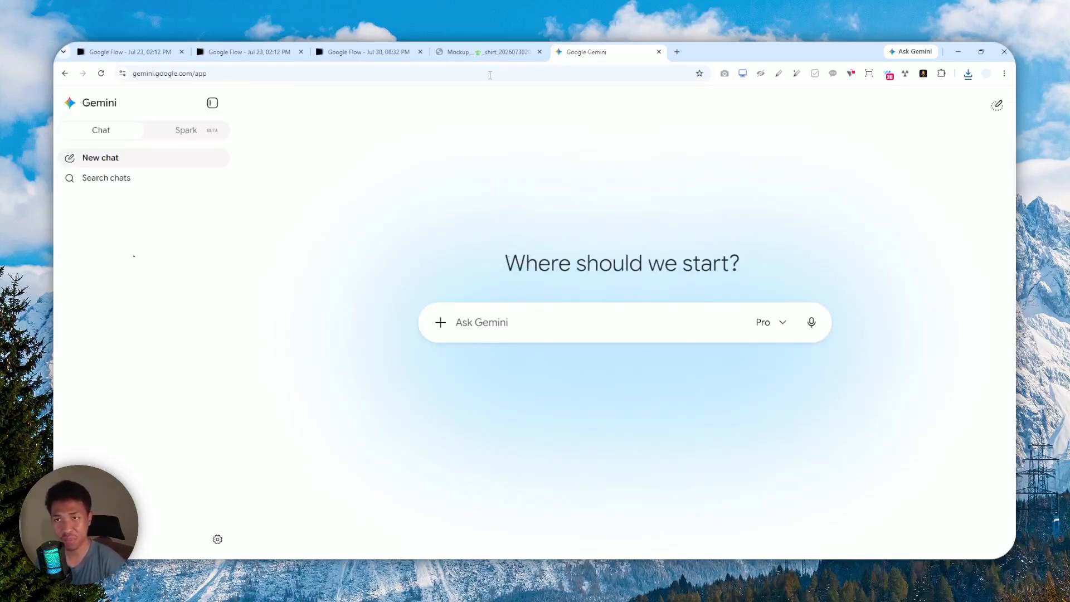
pyautogui.click(386, 47)
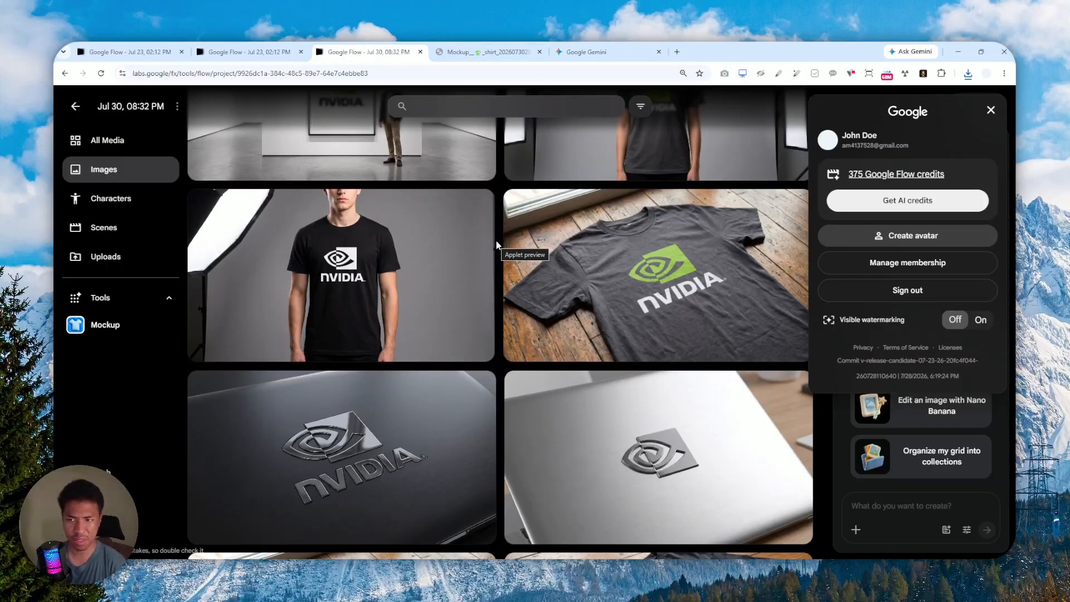
# Close the account panel and open the black NVIDIA T-shirt mockup of a man for editing.
pyautogui.click(502, 285)
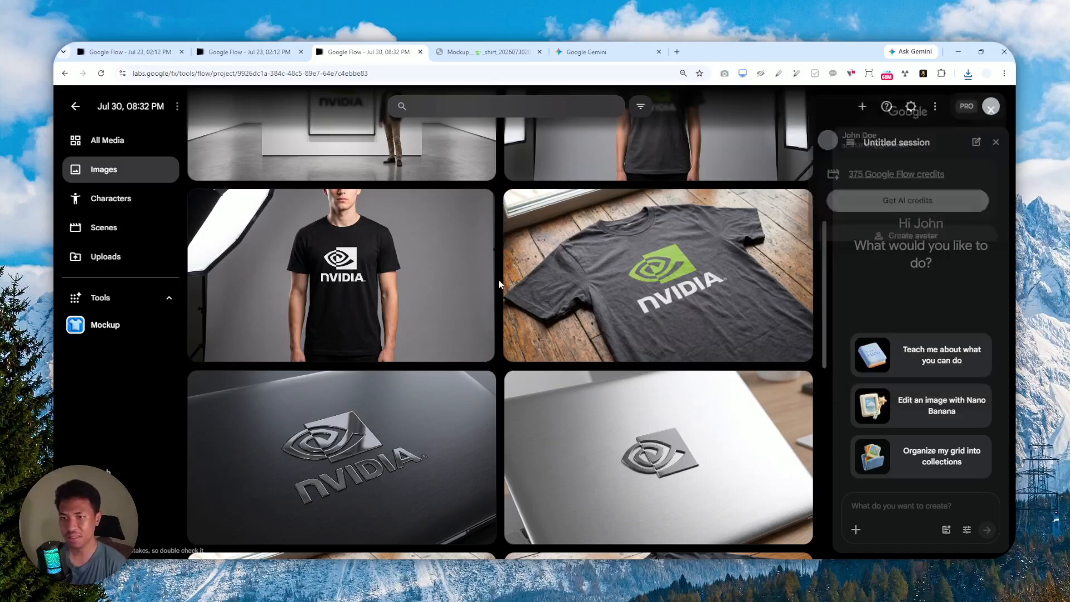
pyautogui.scroll(5, 497, 282)
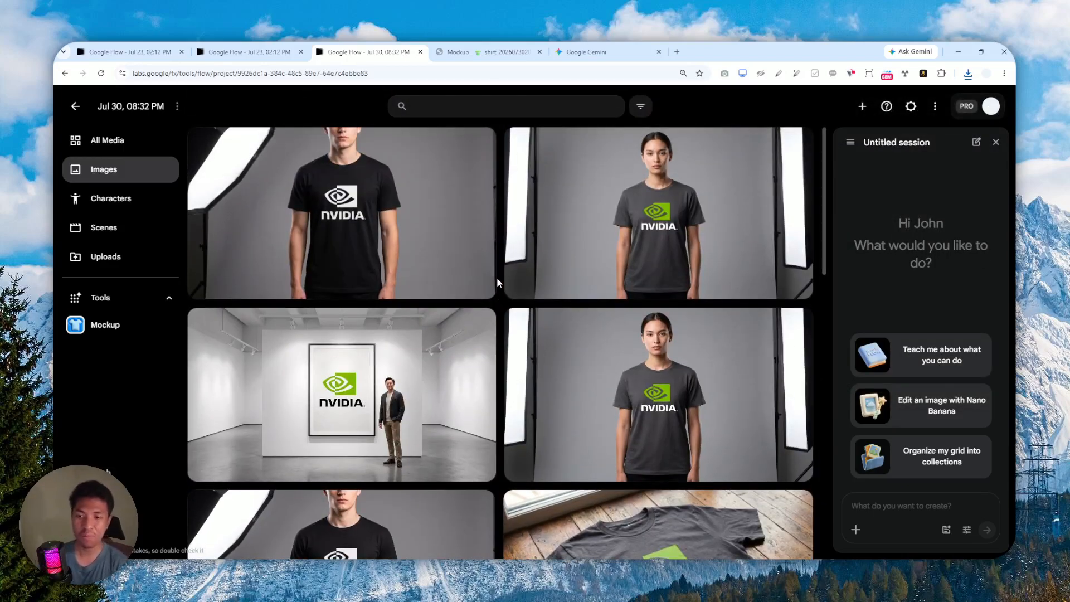
pyautogui.click(331, 214)
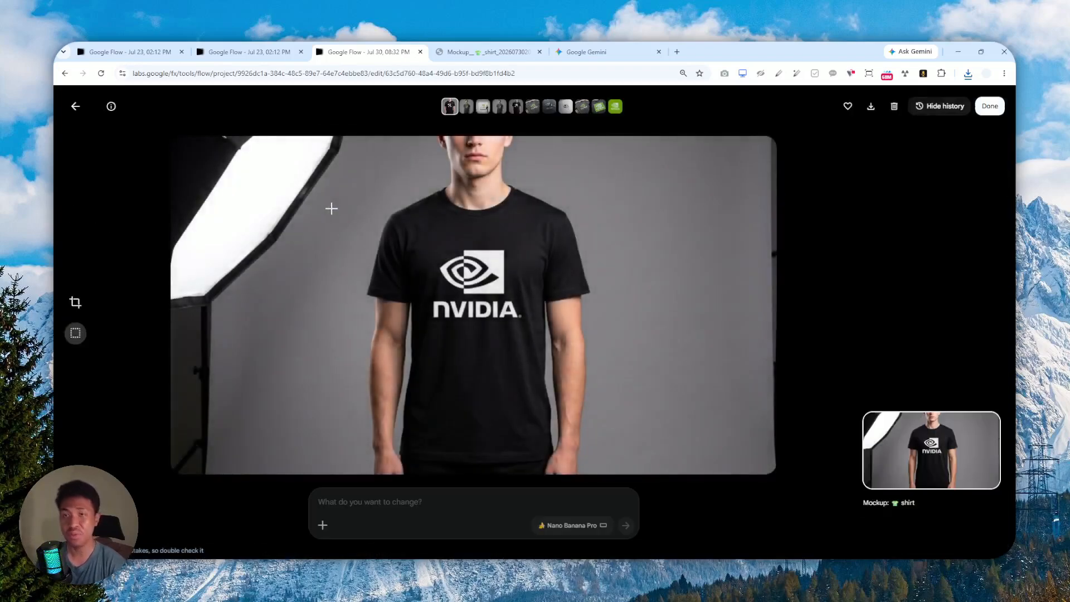